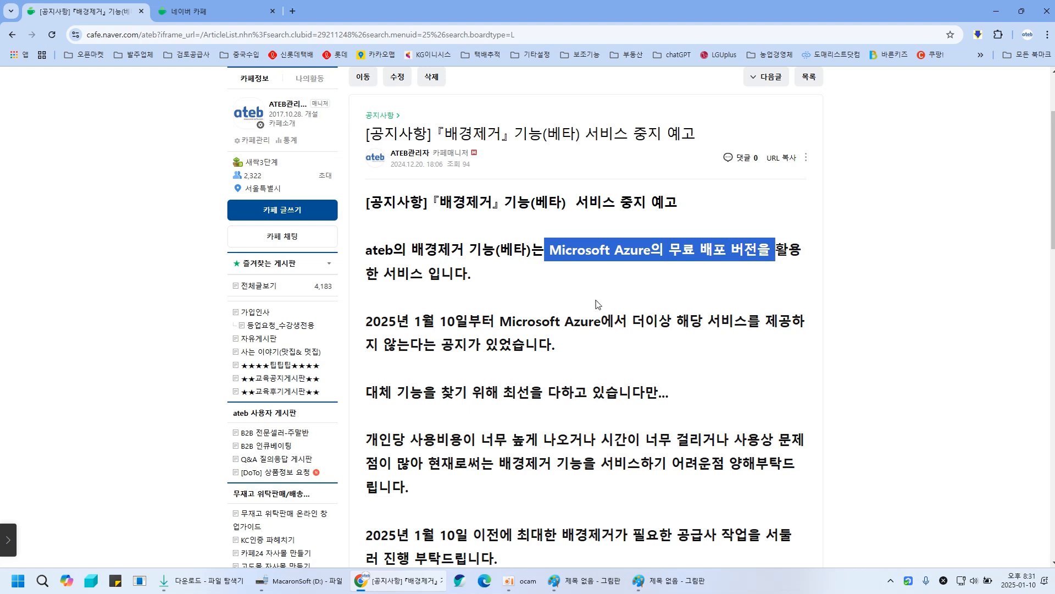
- Select the notice's sentences about the Microsoft Azure free version and its service ending, then switch to the Paint diagram
left_click_drag(415, 322, 794, 327)
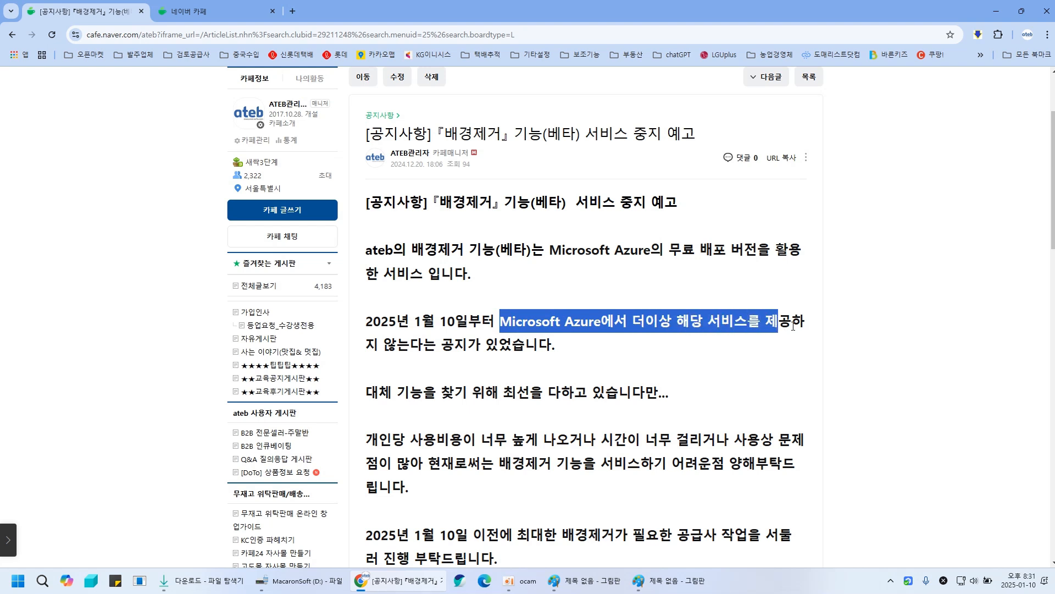
left_click(459, 389)
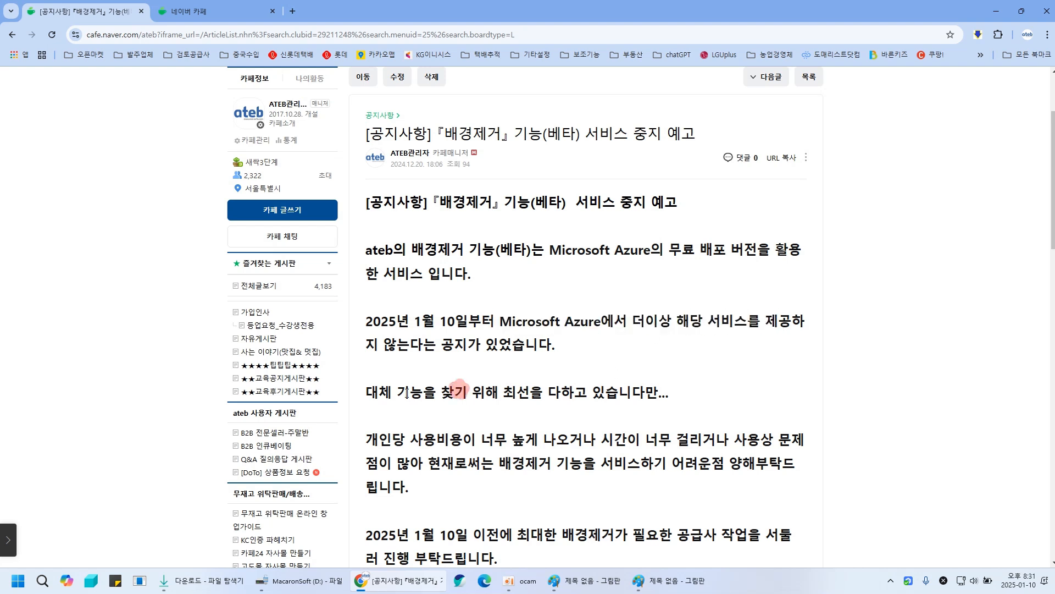
left_click_drag(366, 392, 677, 402)
left_click(700, 390)
left_click(598, 581)
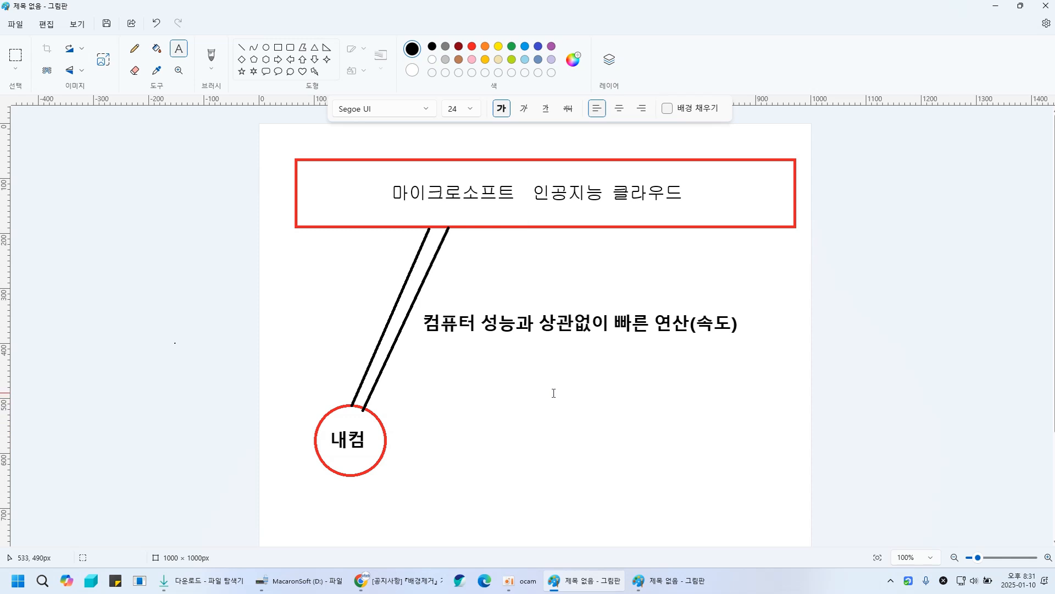
- Examine the two Paint diagrams comparing cloud processing with the local background-removal server
left_click(125, 226)
left_click(242, 47)
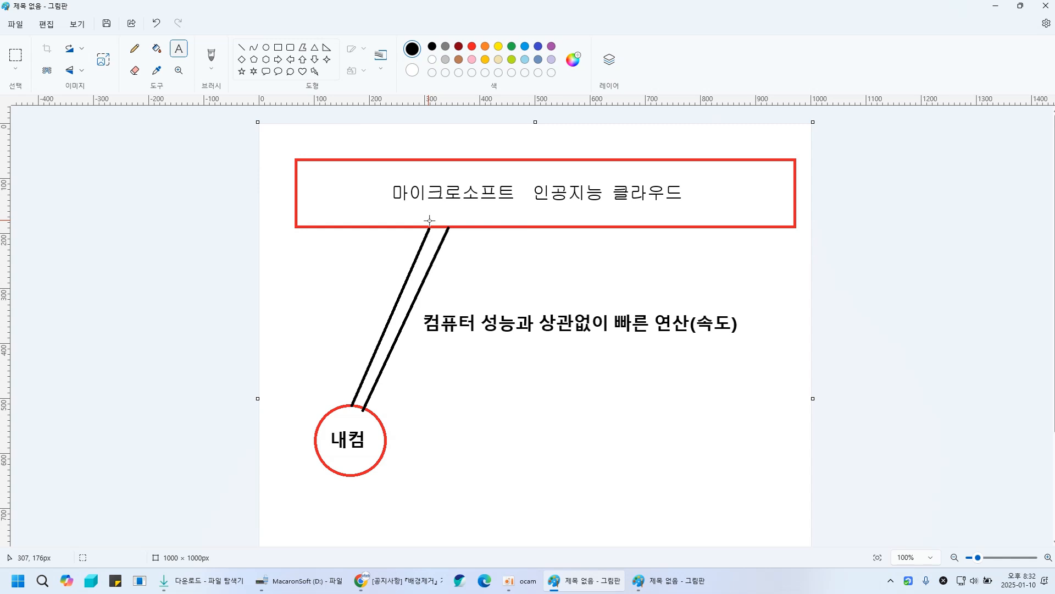
left_click(170, 246)
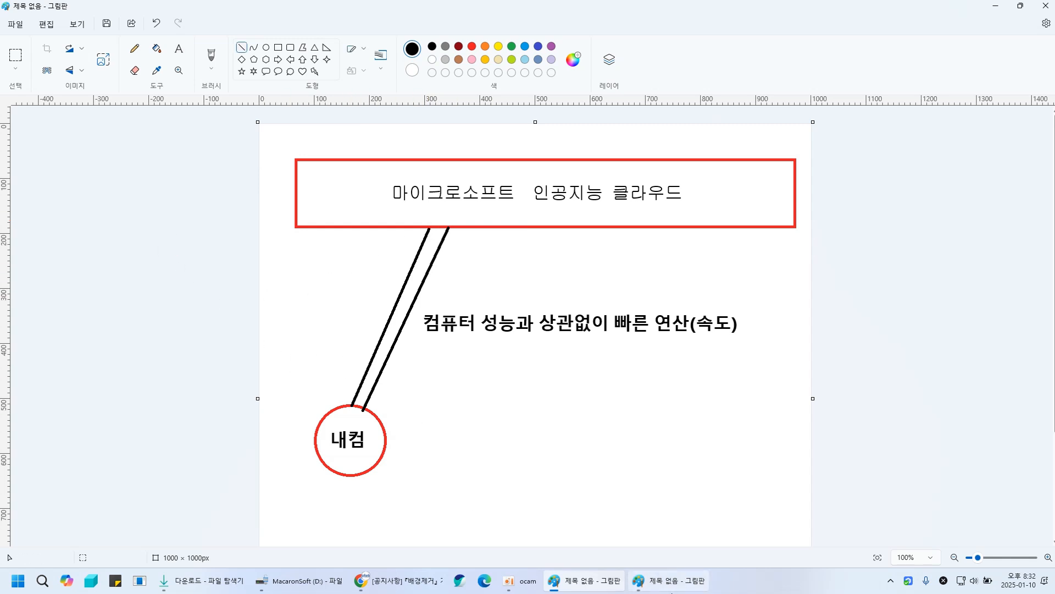
left_click(691, 588)
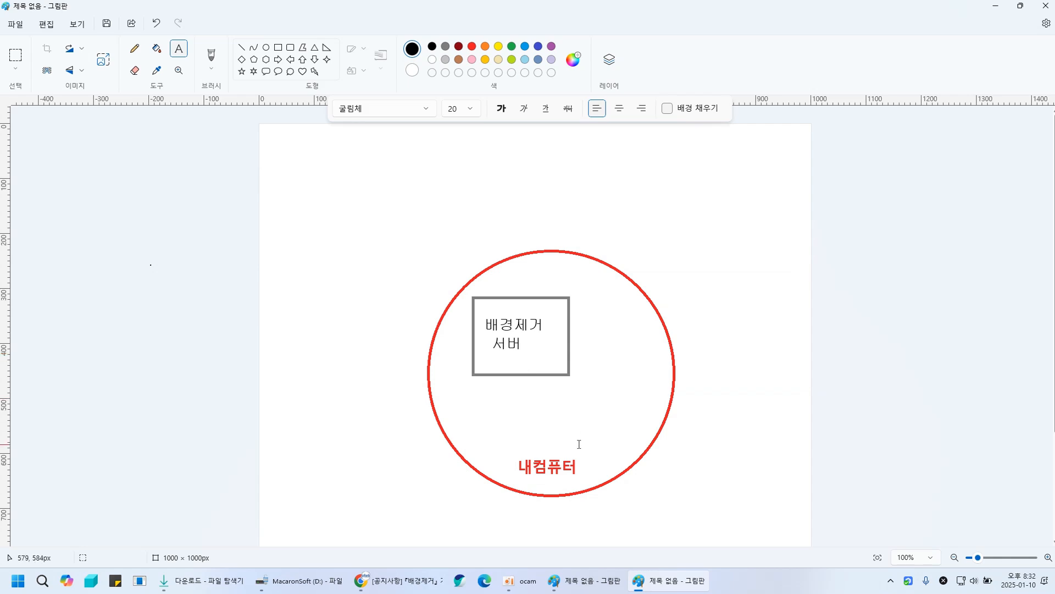
left_click(407, 581)
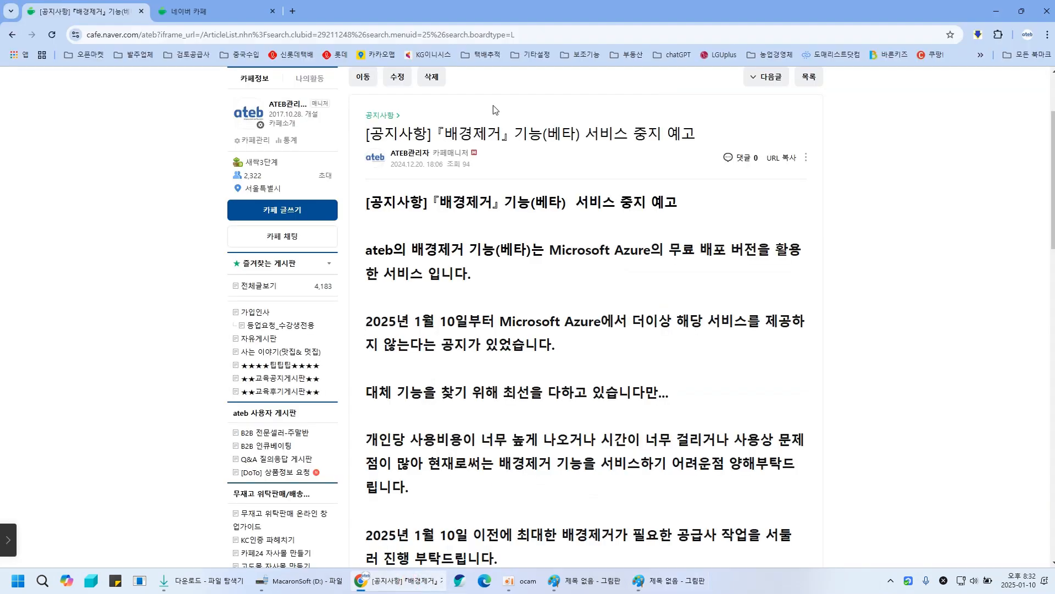
- Switch to the cafe post draft and select the sentence requiring 10G or more of free space
left_click(206, 10)
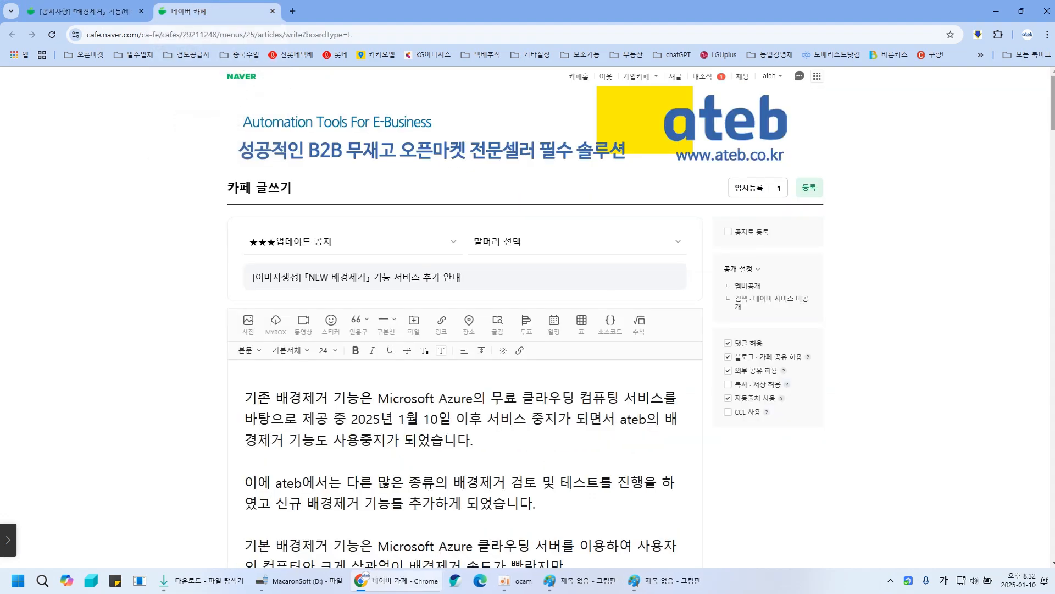
scroll(1052, 142, "down", 7)
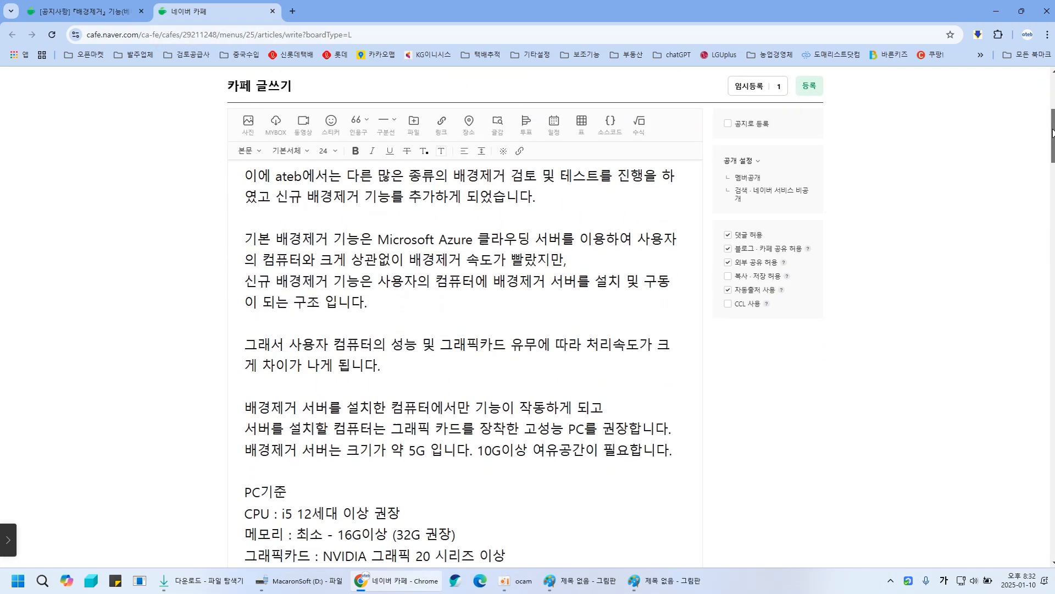
left_click_drag(316, 363, 624, 362)
left_click(475, 362)
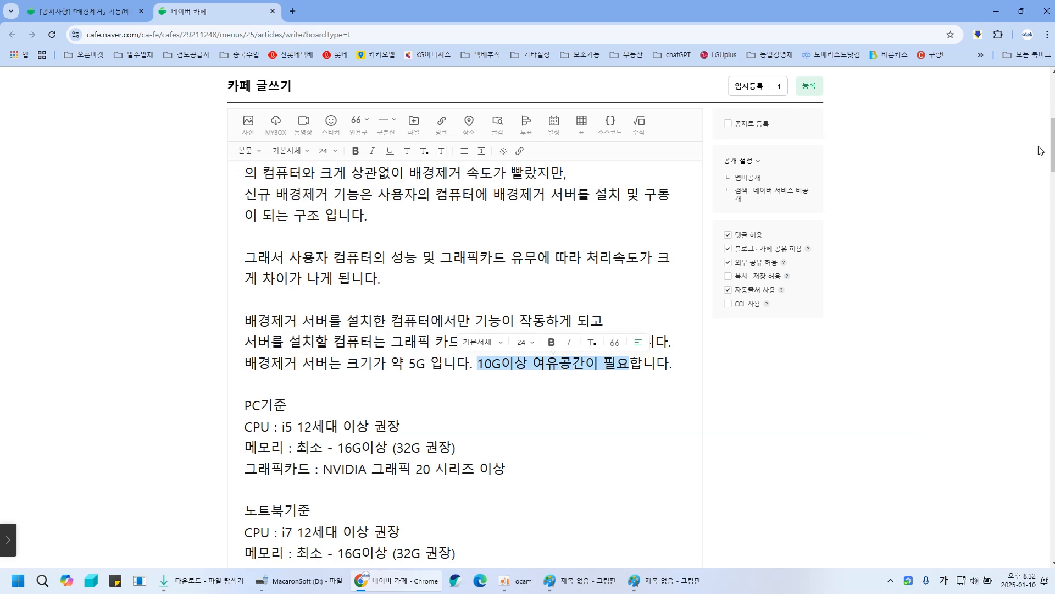
- Select and review the PC and notebook hardware requirements for CPU, memory and graphics card
scroll(1040, 151, "down", 4)
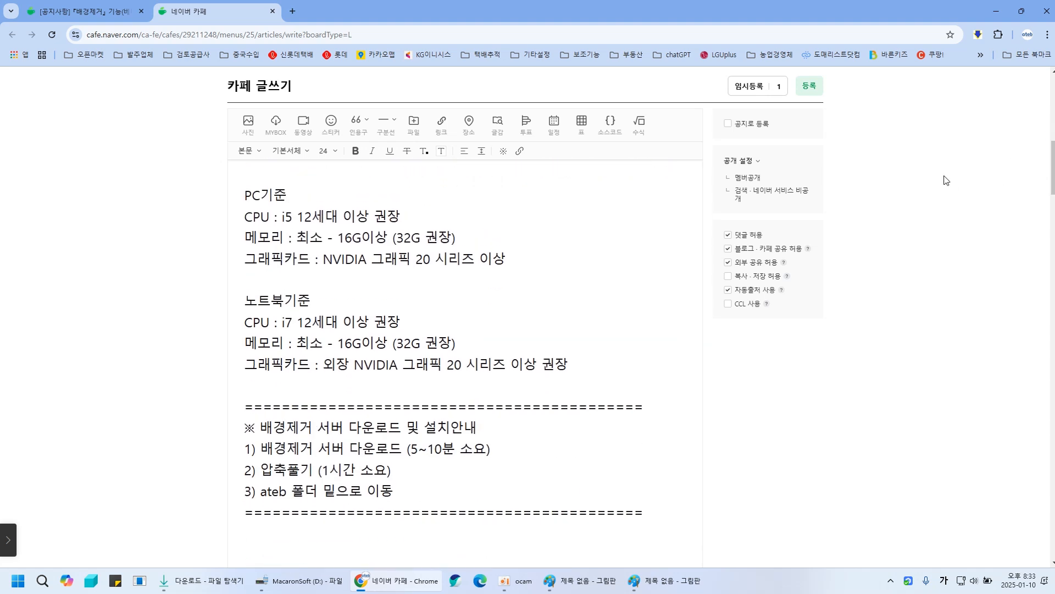
left_click_drag(243, 194, 518, 259)
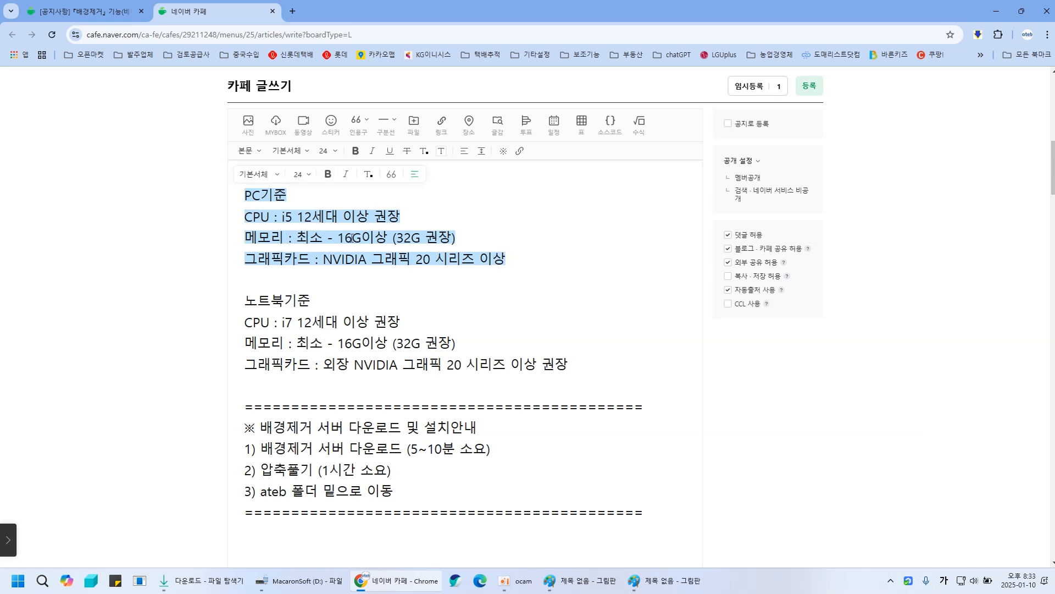
left_click_drag(338, 238, 452, 238)
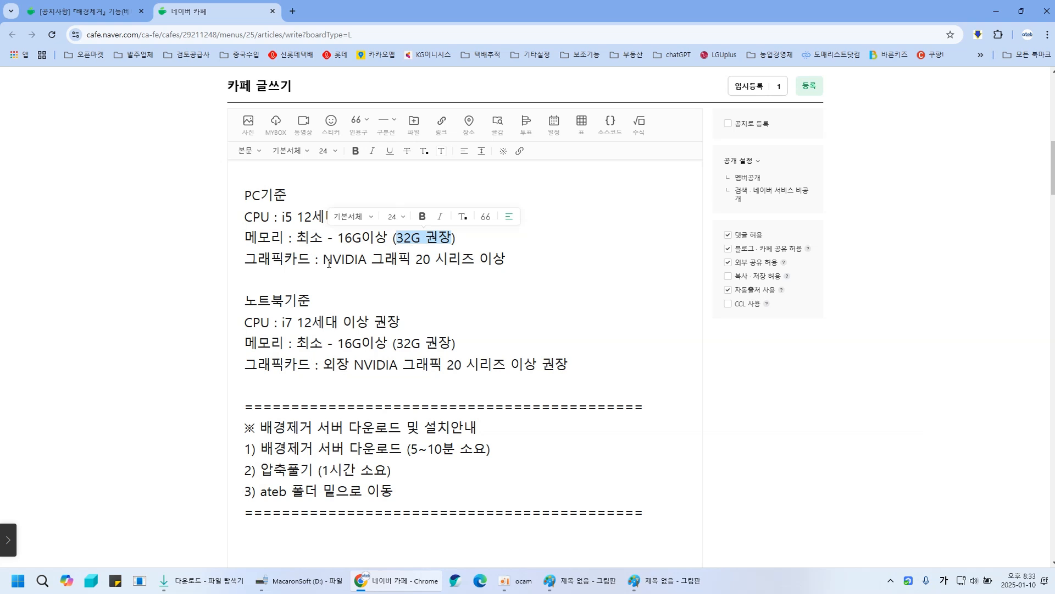
left_click_drag(323, 259, 473, 271)
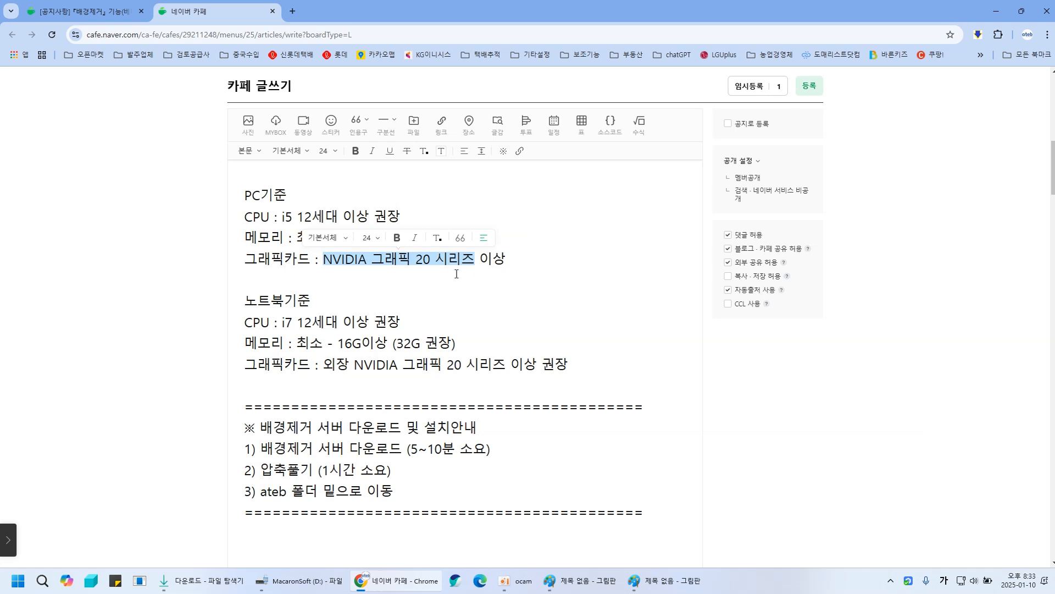
left_click(411, 260)
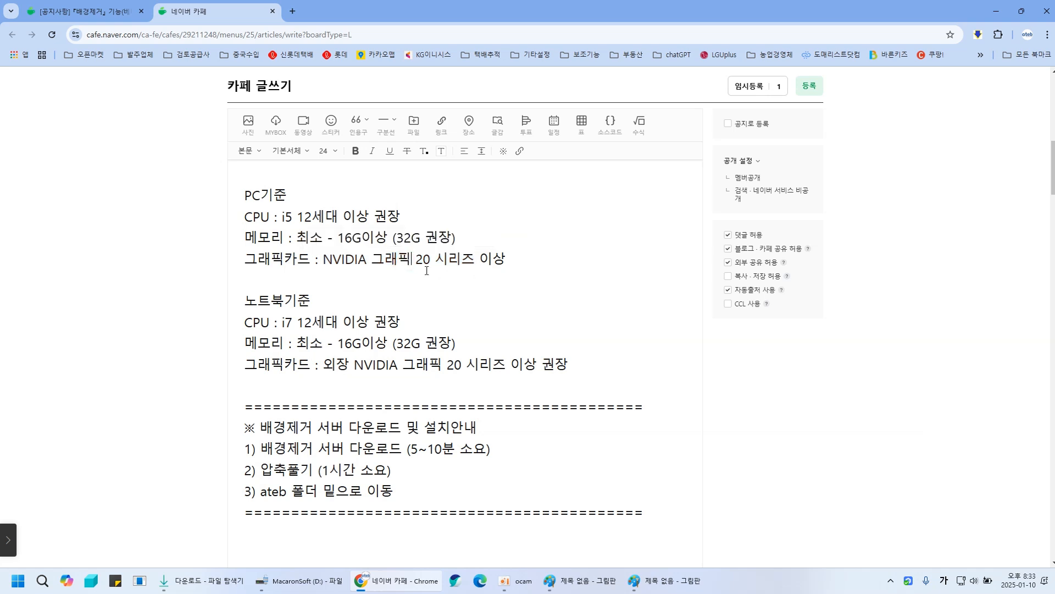
left_click_drag(505, 259, 251, 196)
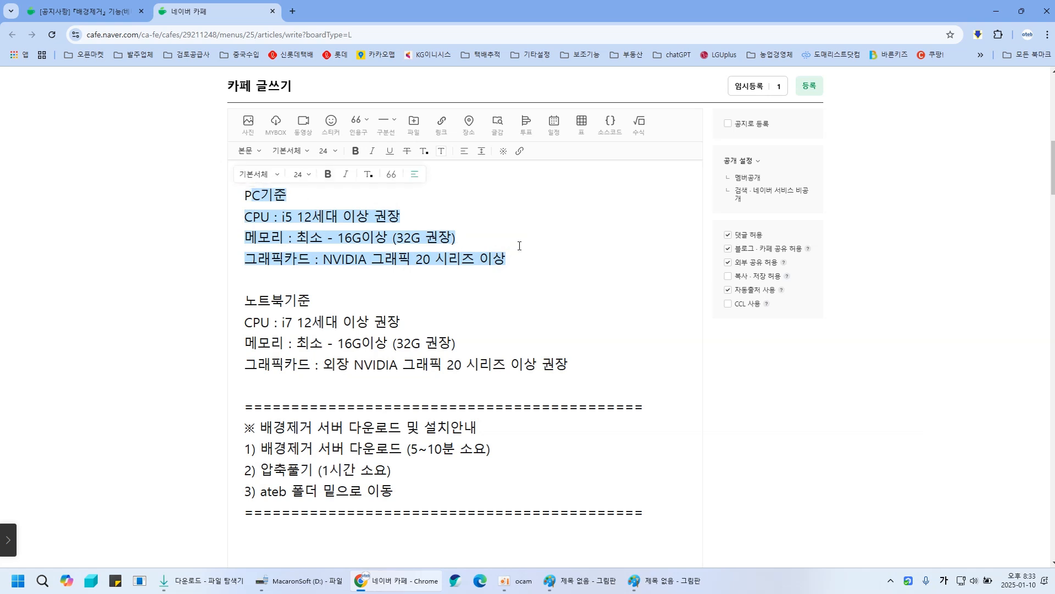
left_click(529, 269)
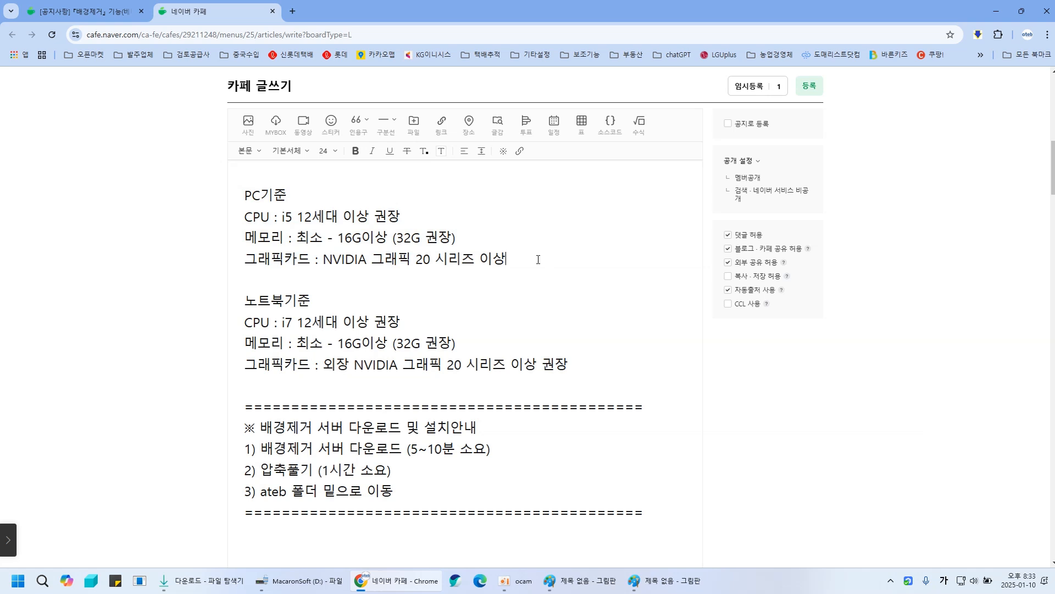
left_click(441, 300)
left_click_drag(248, 300, 526, 385)
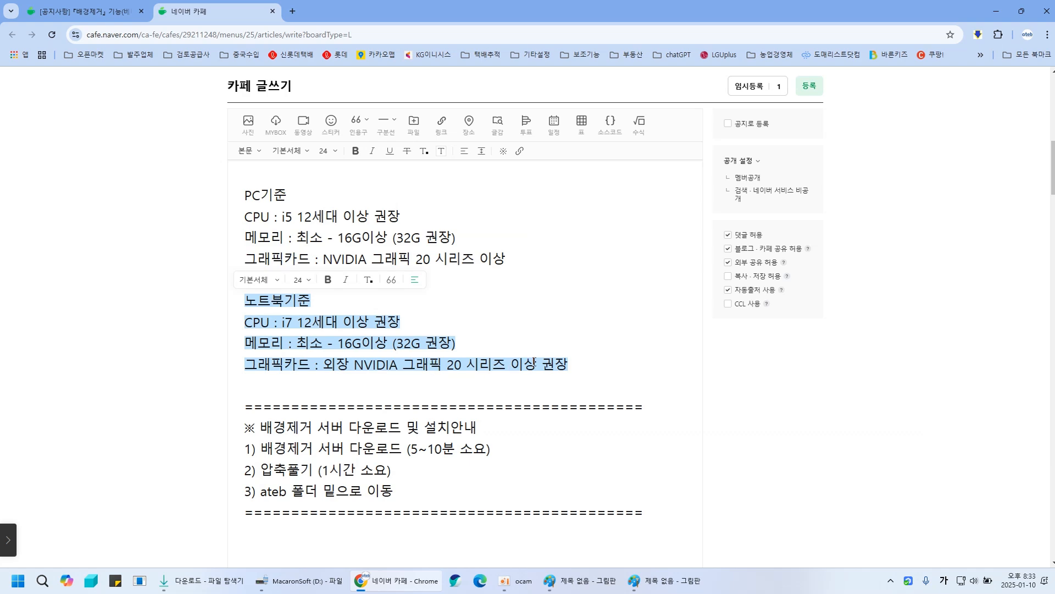
left_click(494, 260)
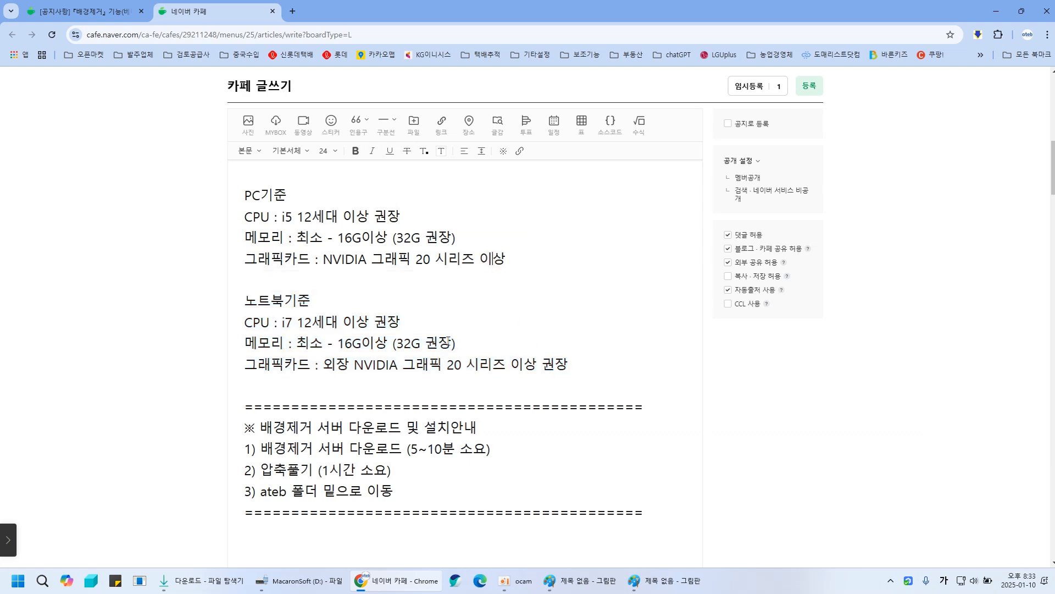
- Select and review the download, unzip and move-to-ateb-folder installation steps in the post
scroll(356, 364, "down", 4)
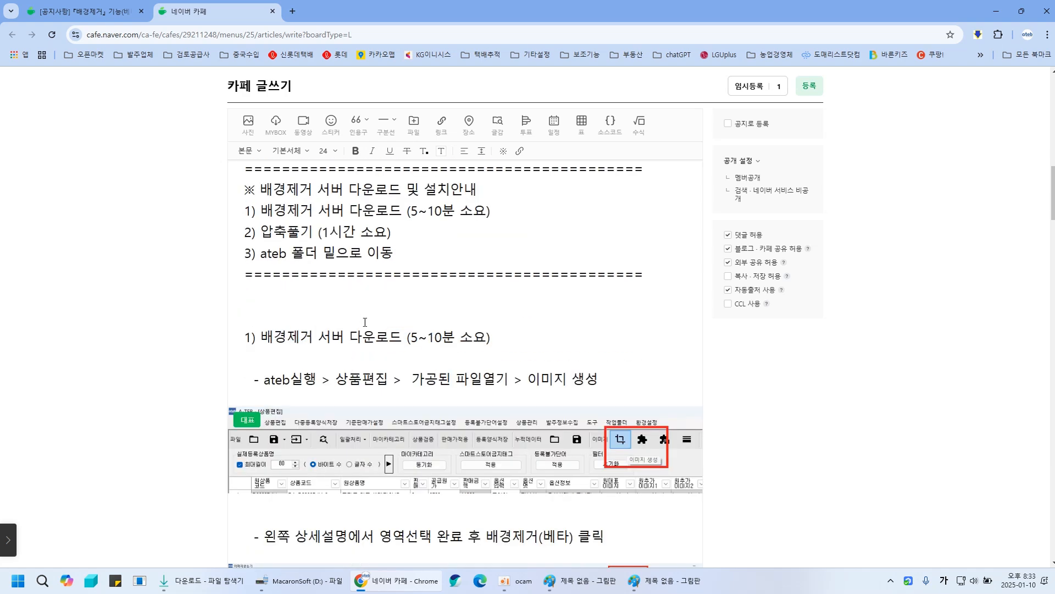
scroll(364, 322, "up", 4)
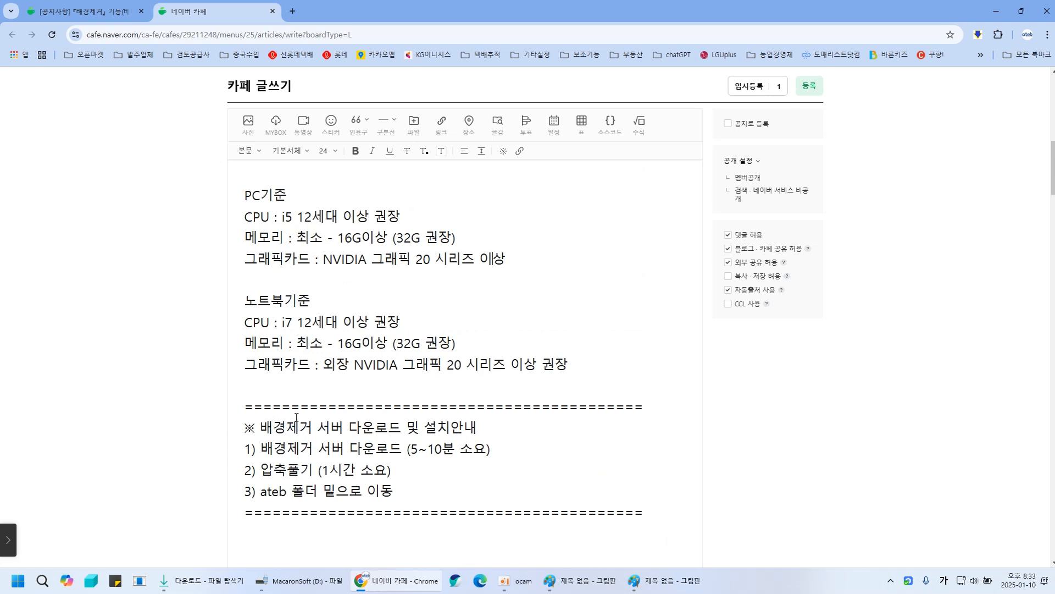
left_click_drag(251, 446, 494, 449)
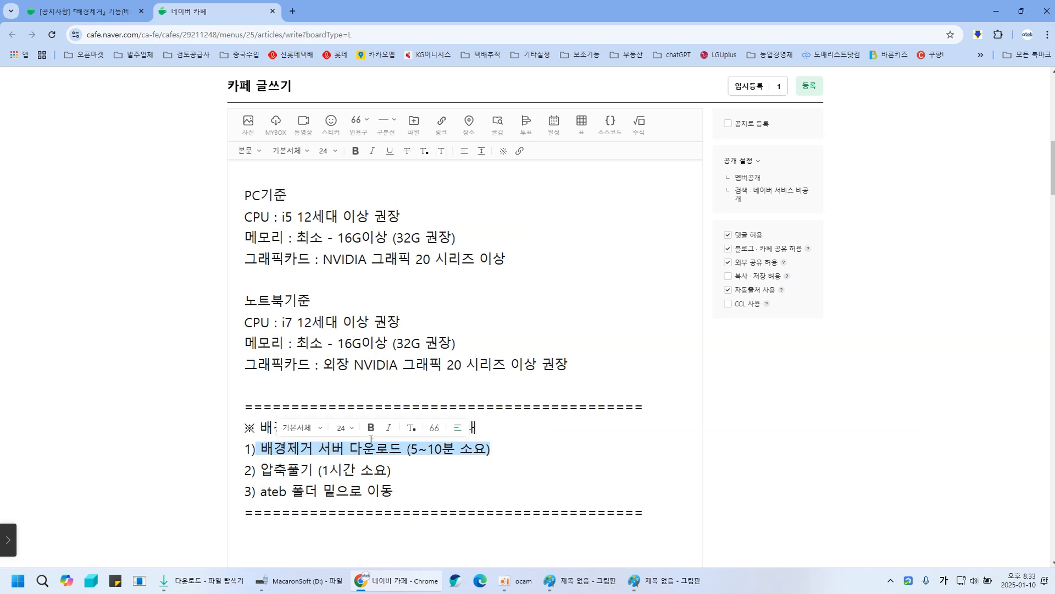
left_click(417, 448)
left_click_drag(257, 471, 392, 471)
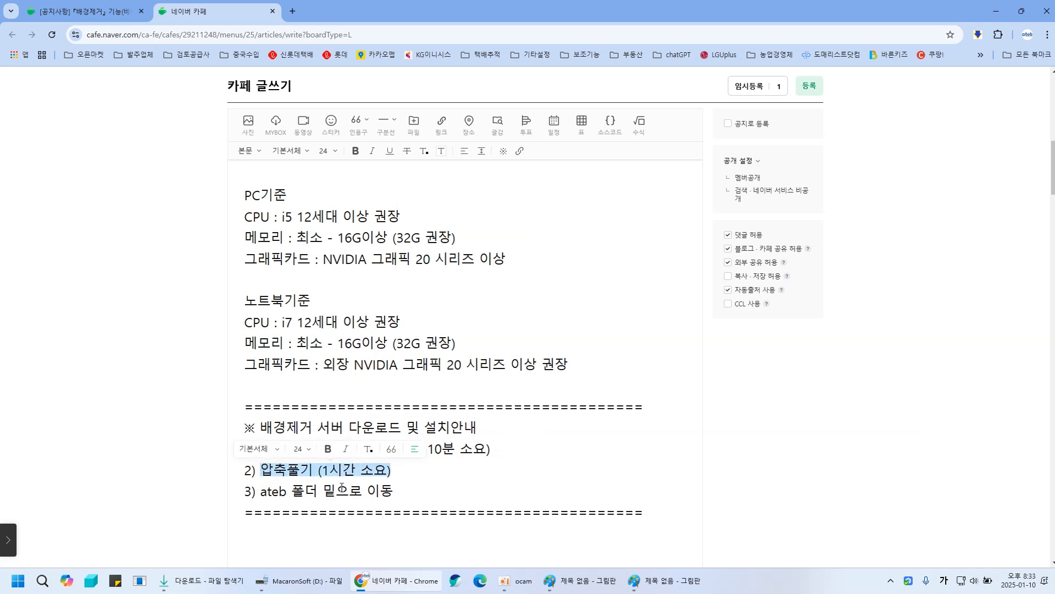
left_click(307, 471)
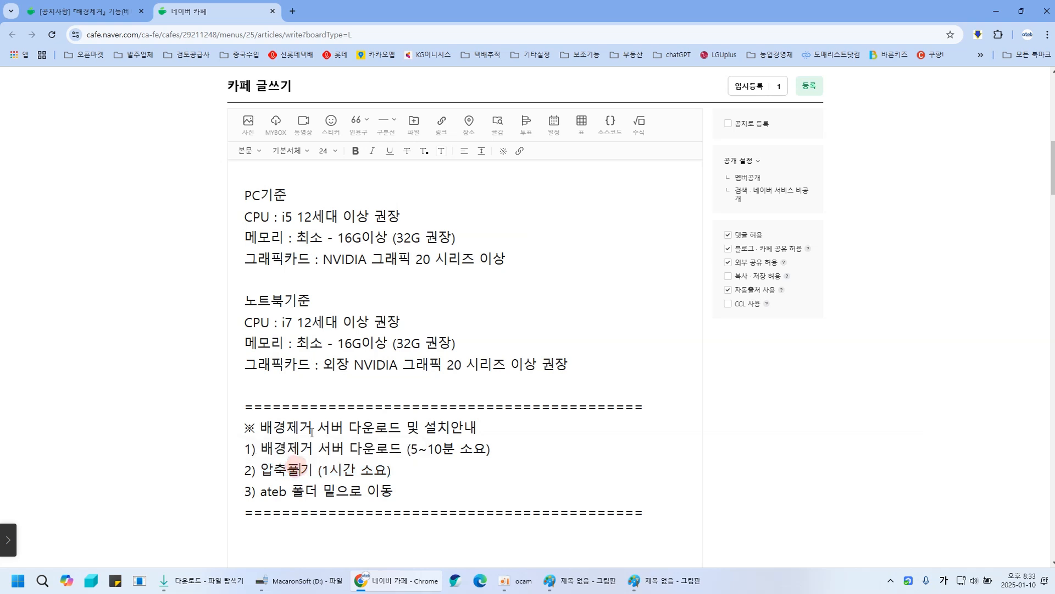
left_click_drag(272, 451, 418, 450)
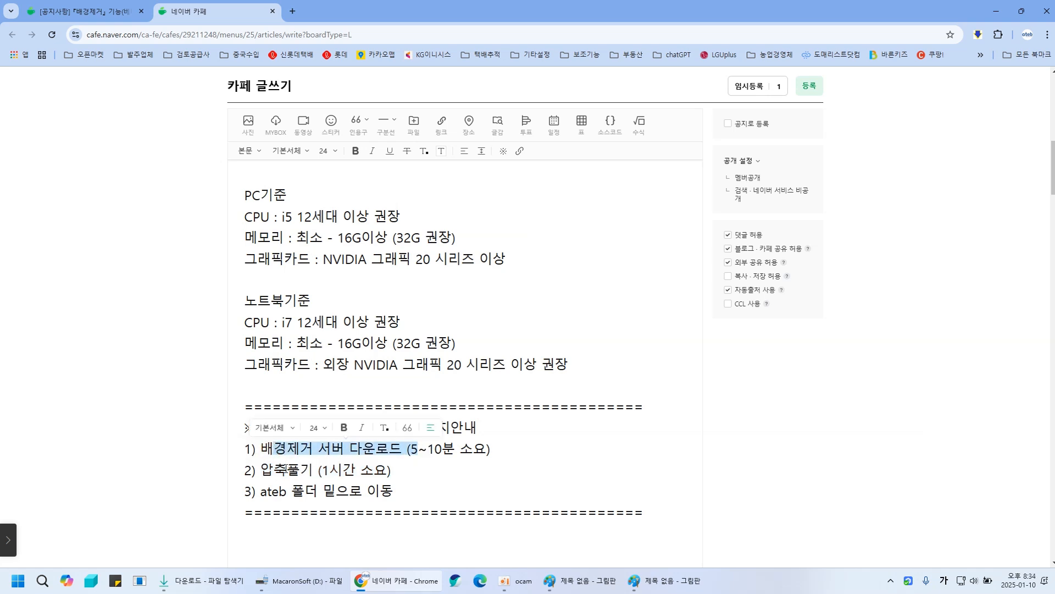
left_click_drag(261, 493, 362, 492)
left_click(432, 455)
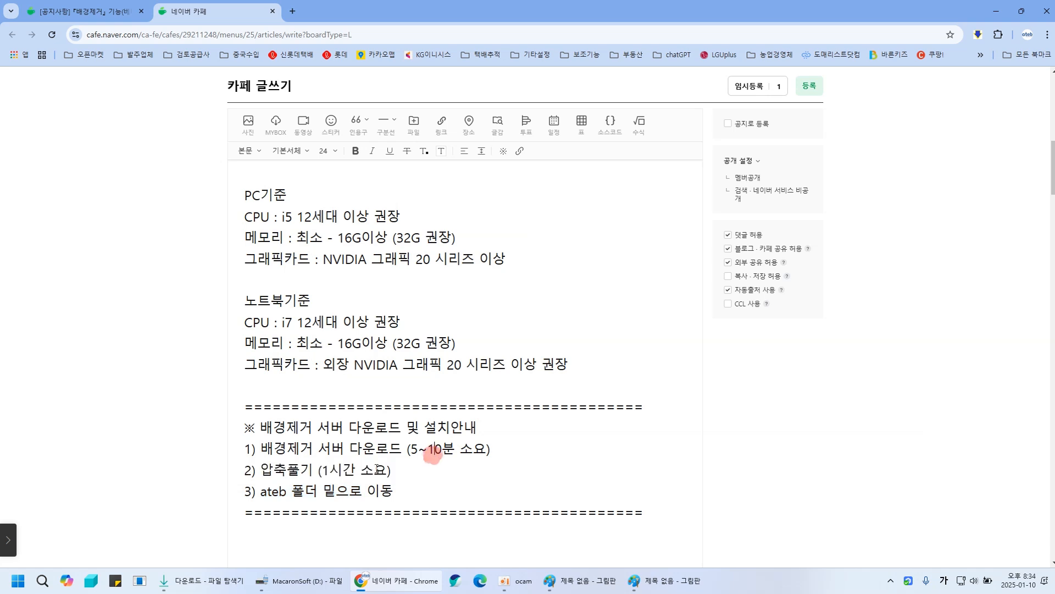
left_click(335, 489)
left_click_drag(404, 470, 264, 470)
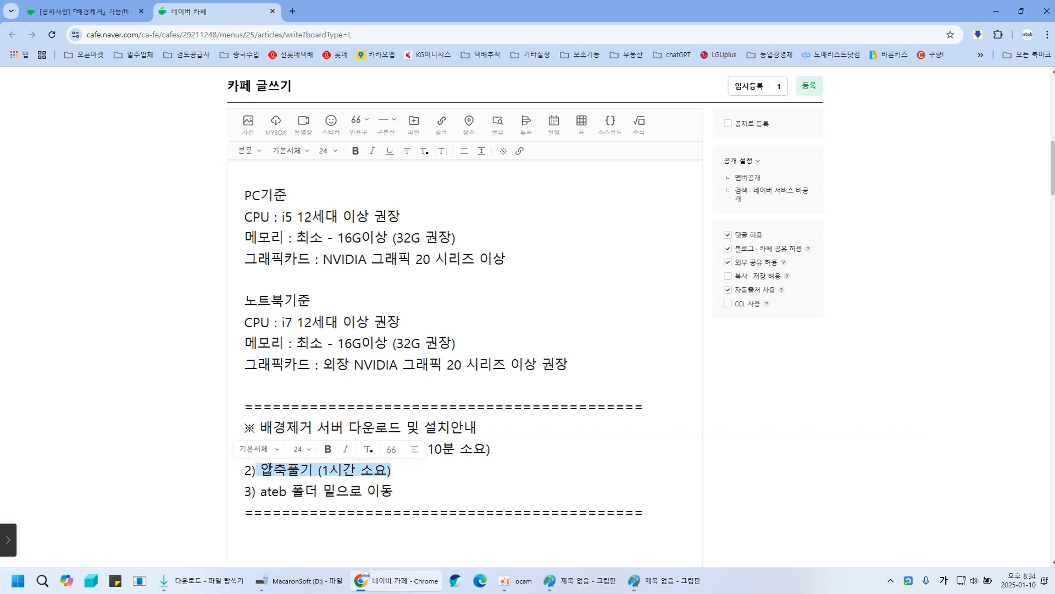
left_click_drag(479, 308, 498, 324)
scroll(515, 326, "up", 4)
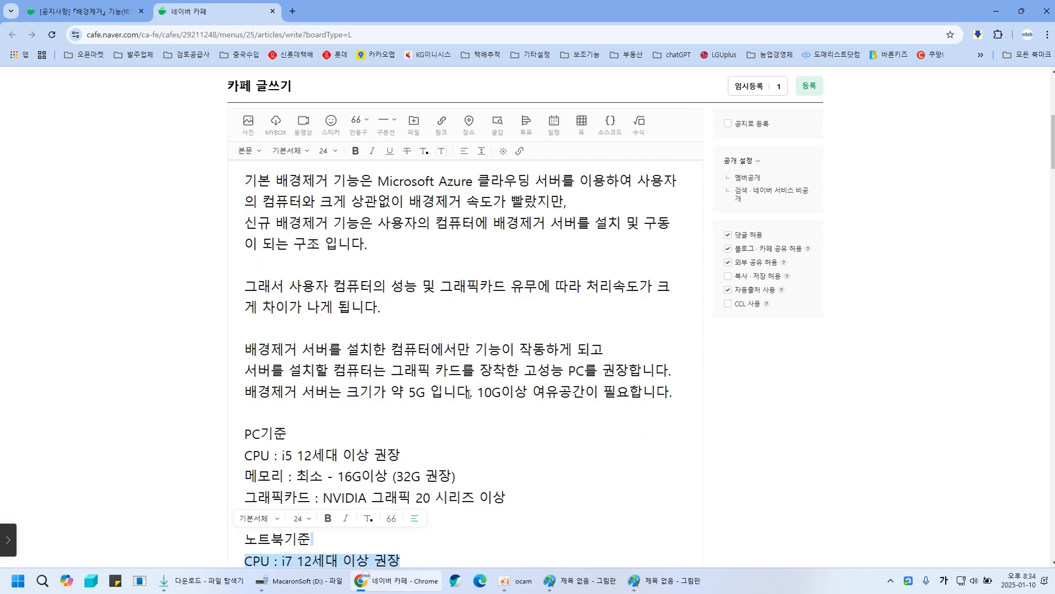
- Select the 10G free-space sentence again and the heading for downloading the background-removal server
left_click_drag(408, 393, 608, 397)
left_click(526, 395)
scroll(550, 404, "down", 8)
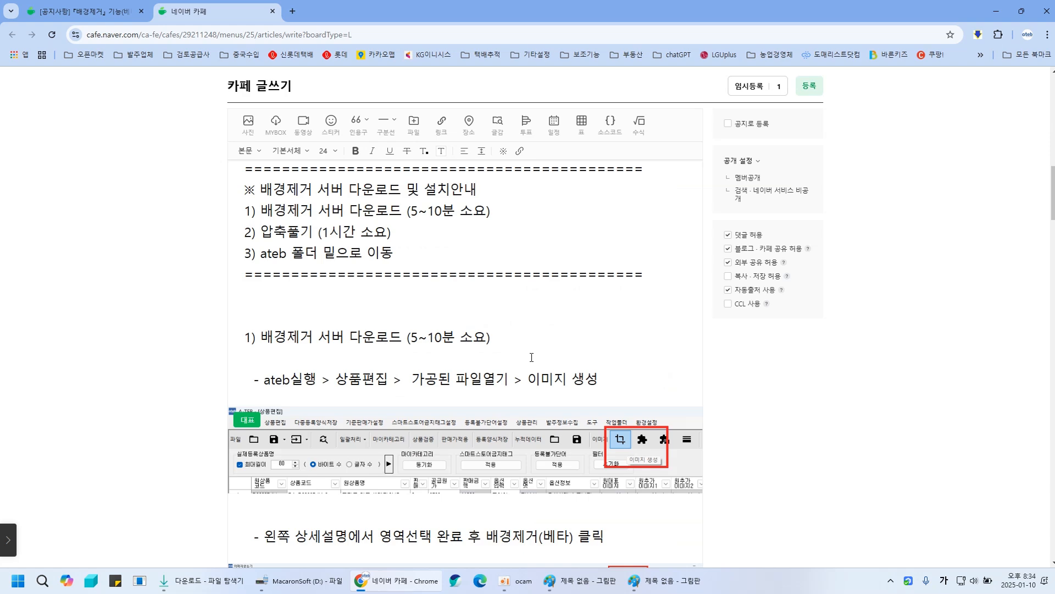
scroll(540, 347, "down", 4)
scroll(541, 347, "up", 4)
left_click_drag(257, 338, 491, 337)
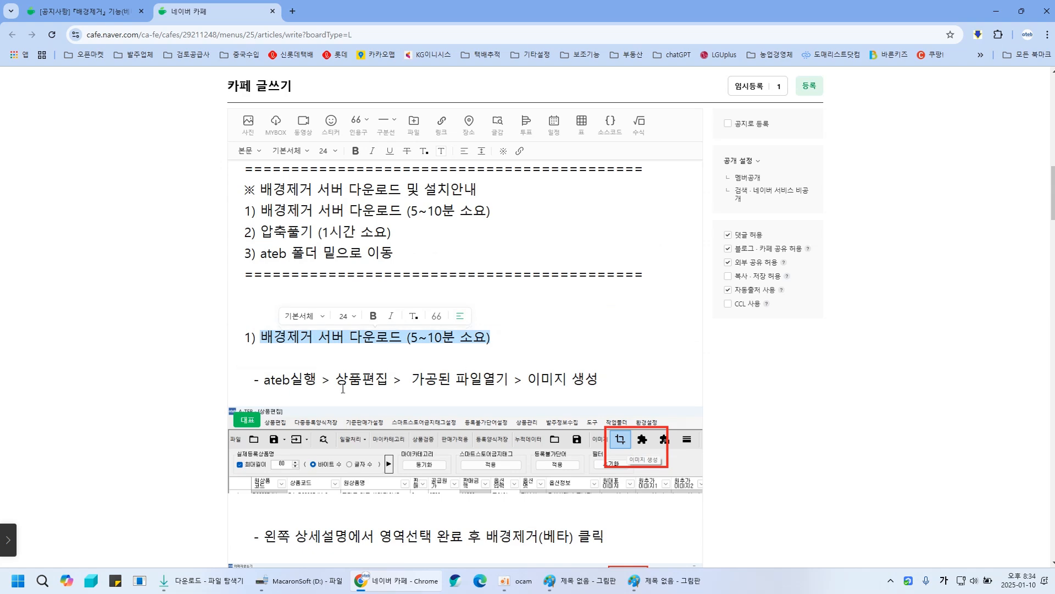
left_click(541, 379)
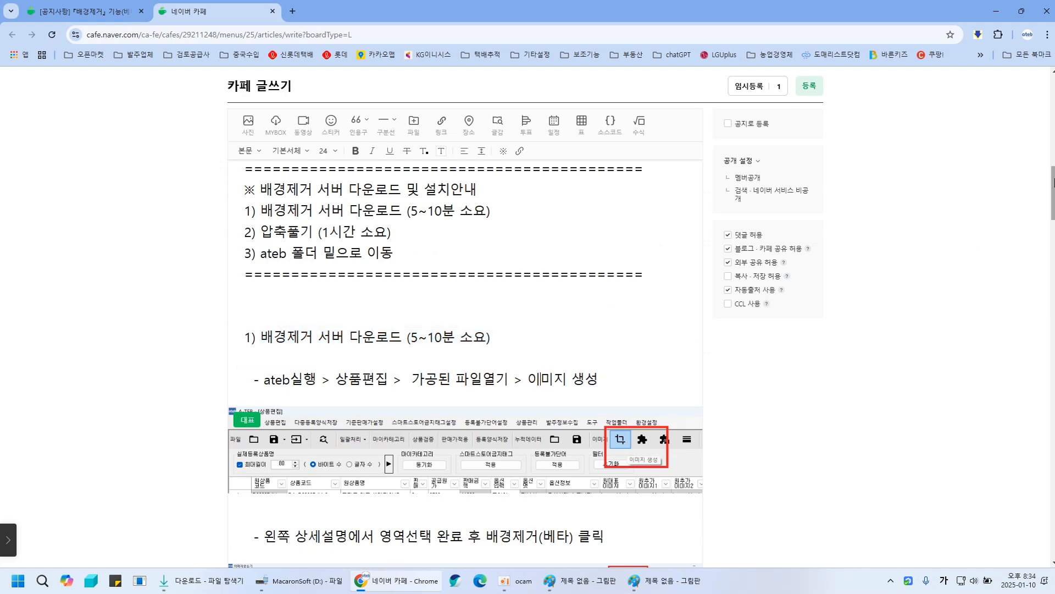
- Launch the ATEB program from the Start menu and log in with the saved account
scroll(751, 337, "down", 3)
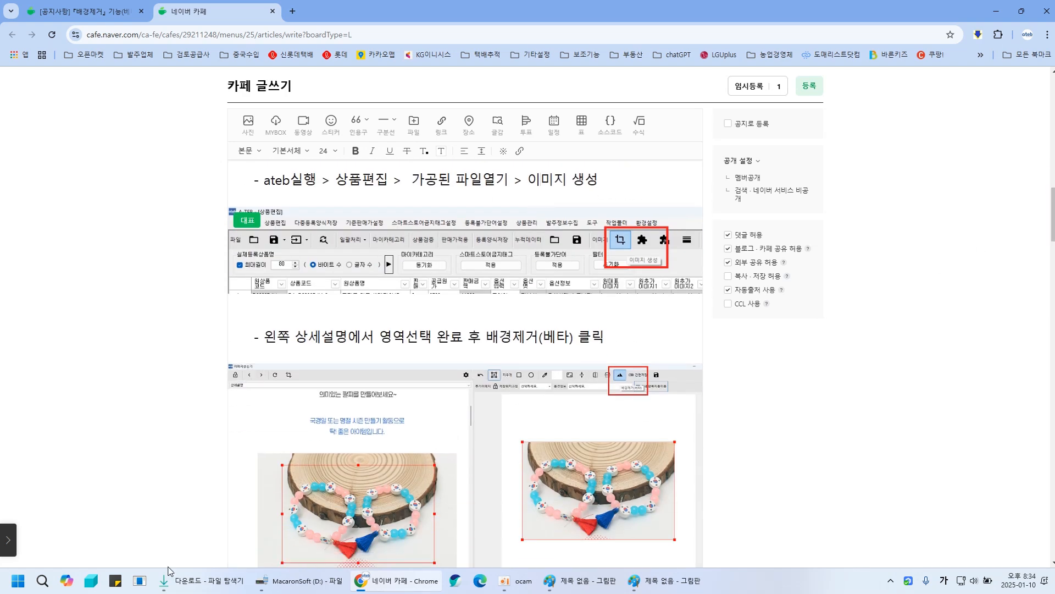
left_click(18, 580)
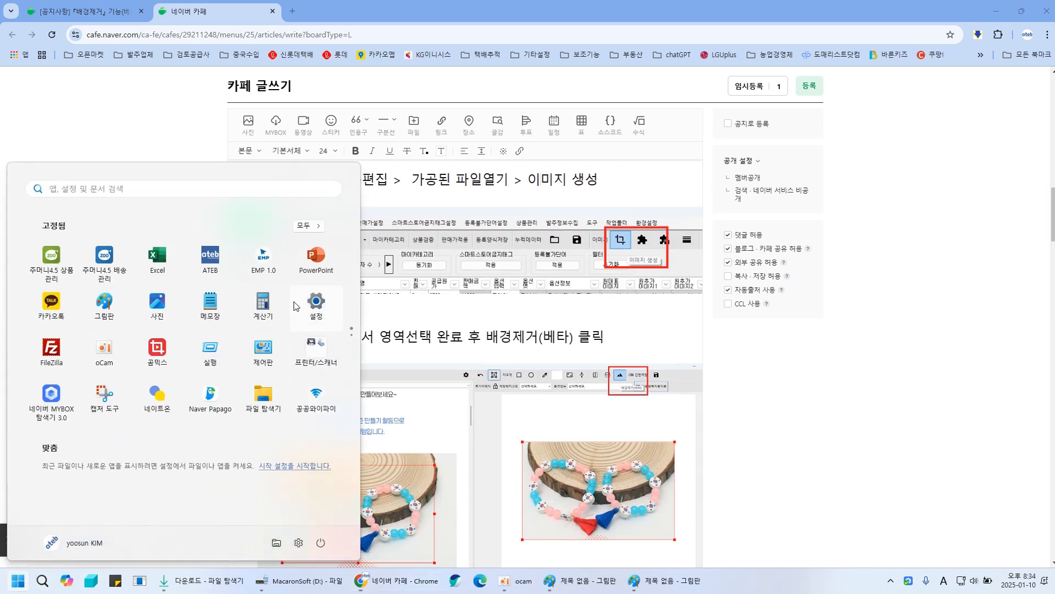
left_click(211, 256)
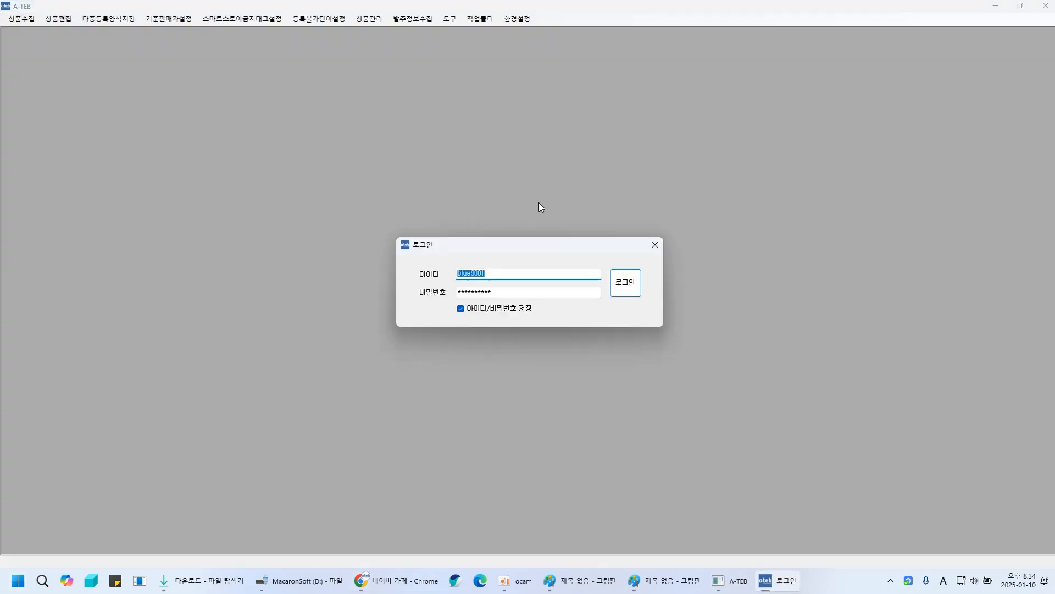
left_click(632, 285)
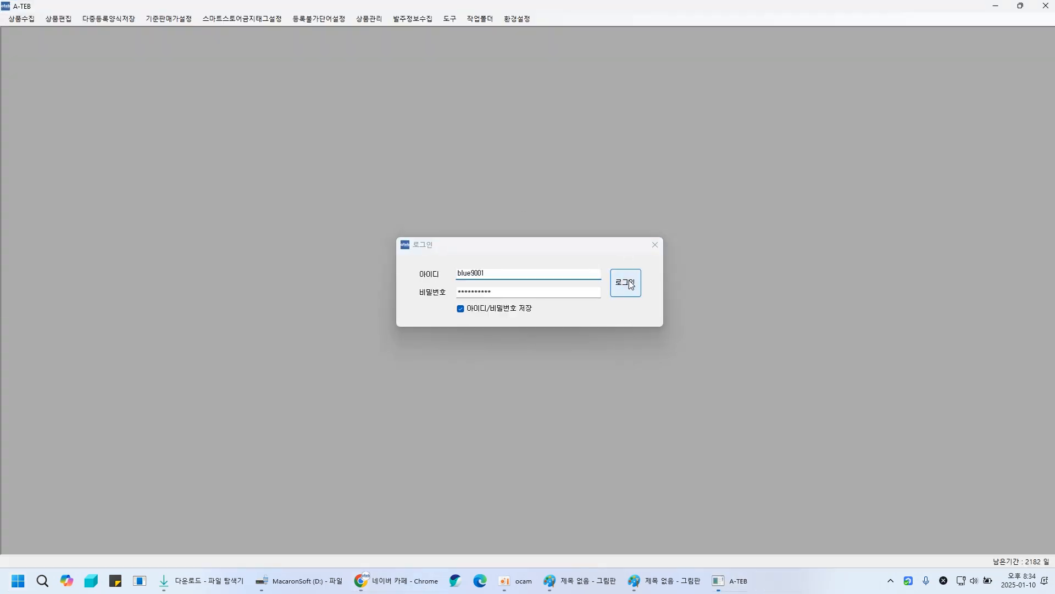
- Log in, open the product editing screen and maximize its window
left_click(209, 111)
left_click(51, 19)
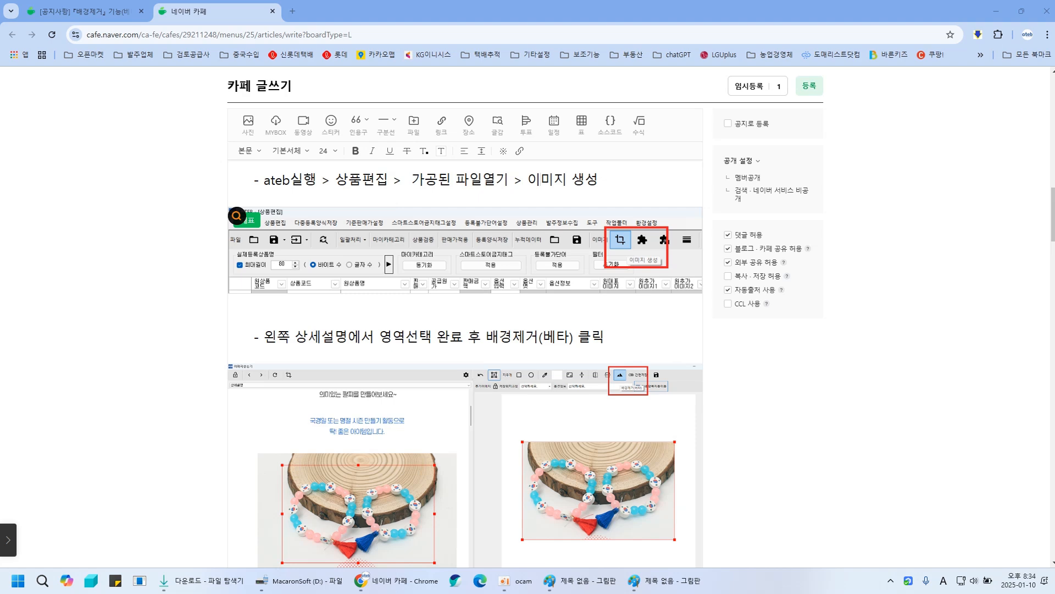
left_click_drag(0, 112, 360, 119)
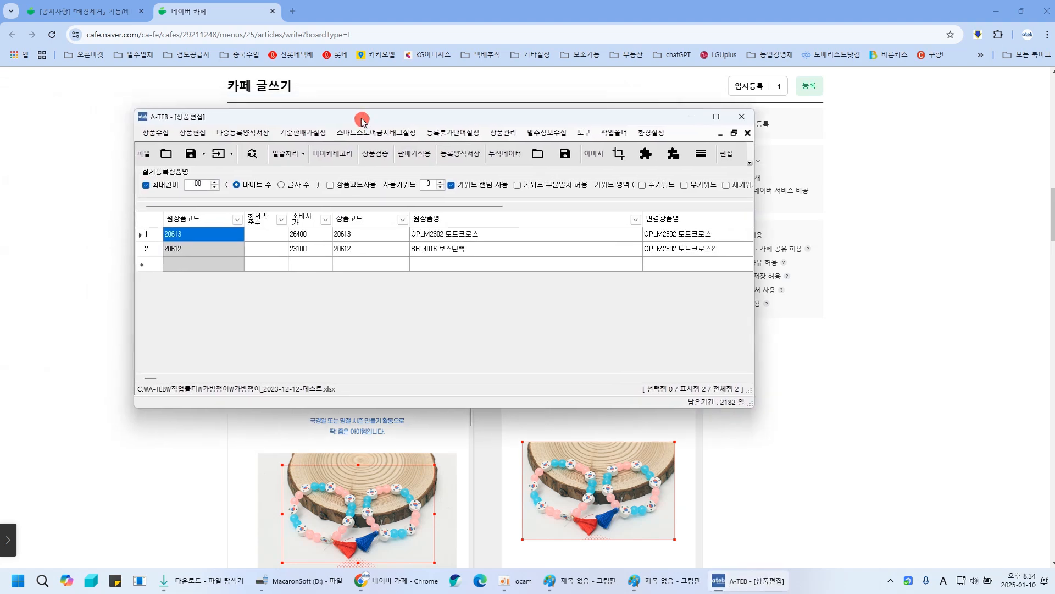
double_click(442, 109)
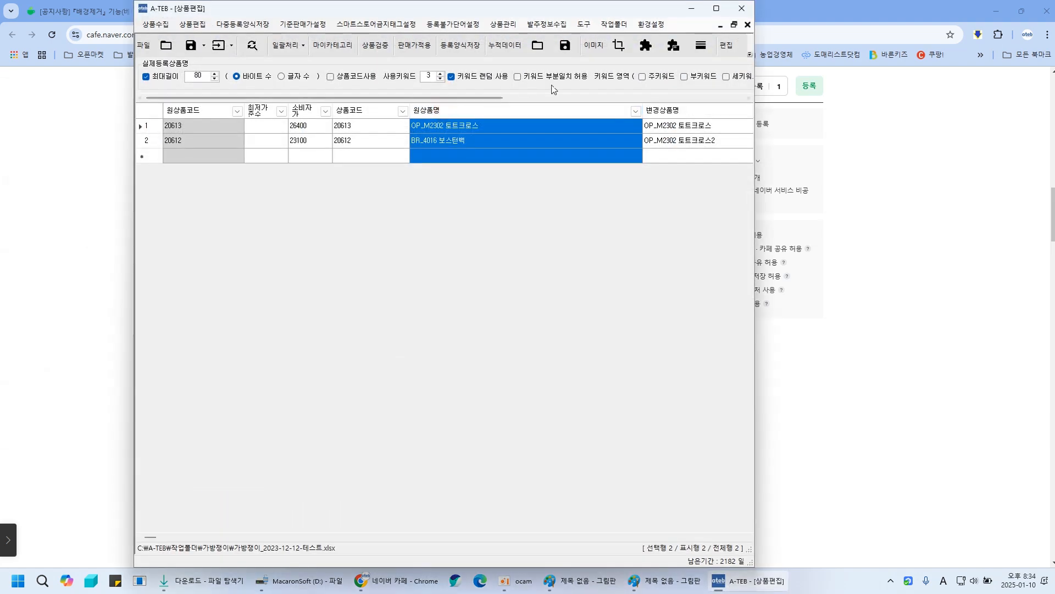
left_click(716, 9)
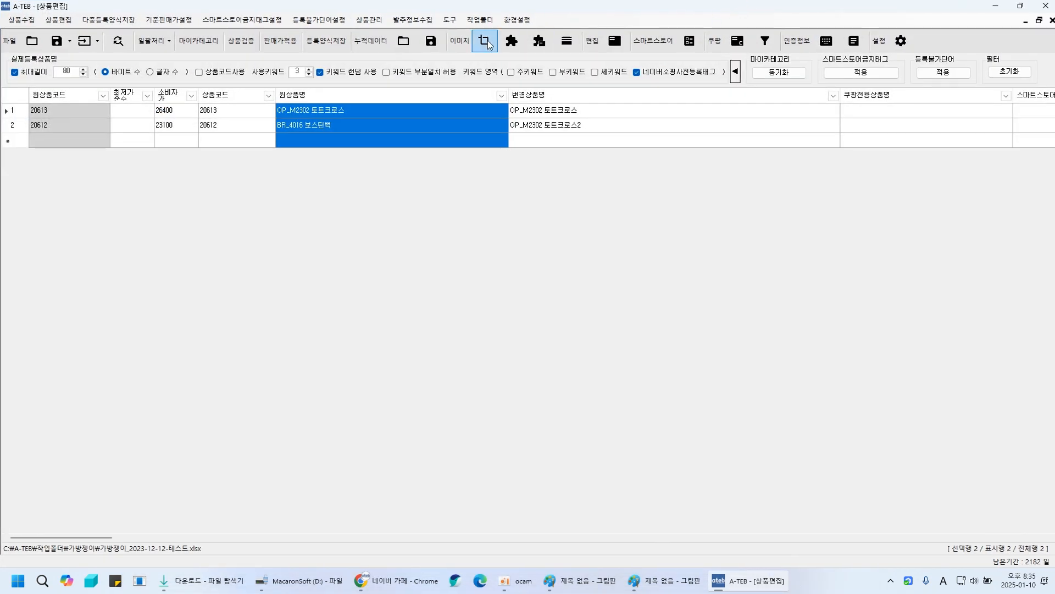
- Open the image generator for the product list and step to the next product and back again
left_click(488, 40)
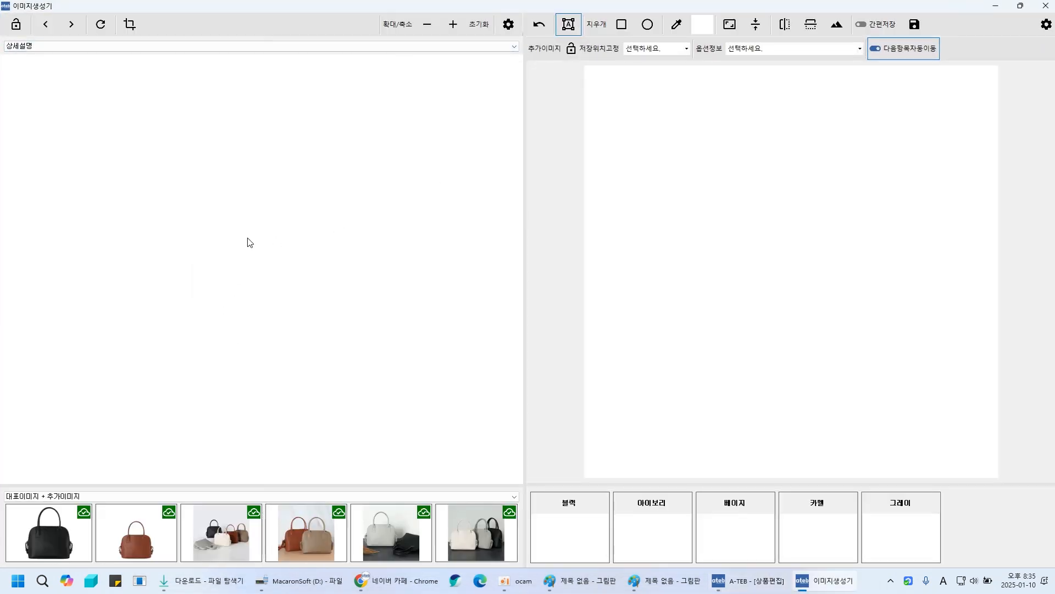
left_click(71, 24)
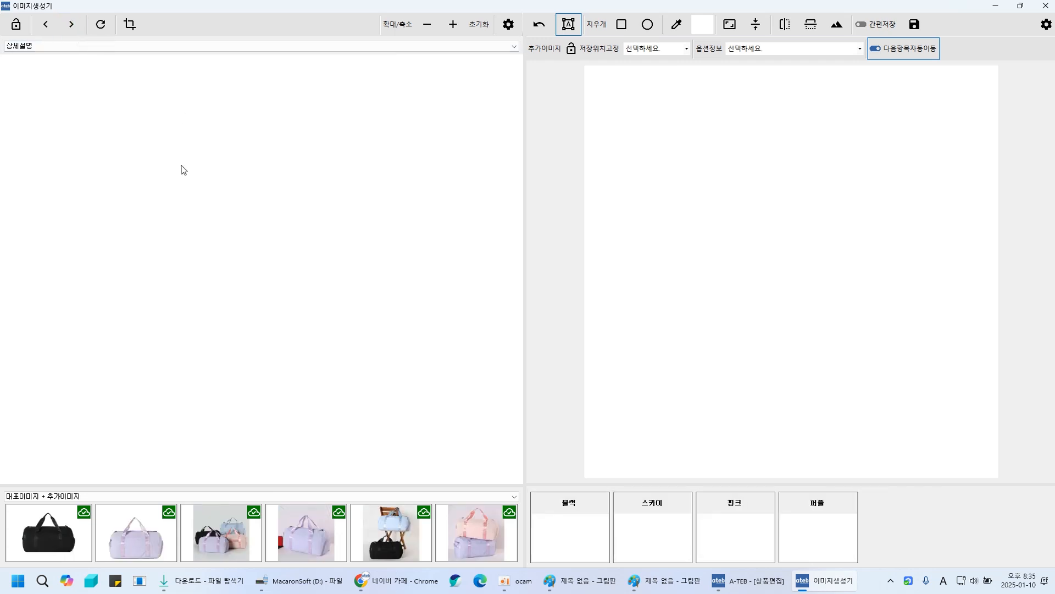
left_click(46, 24)
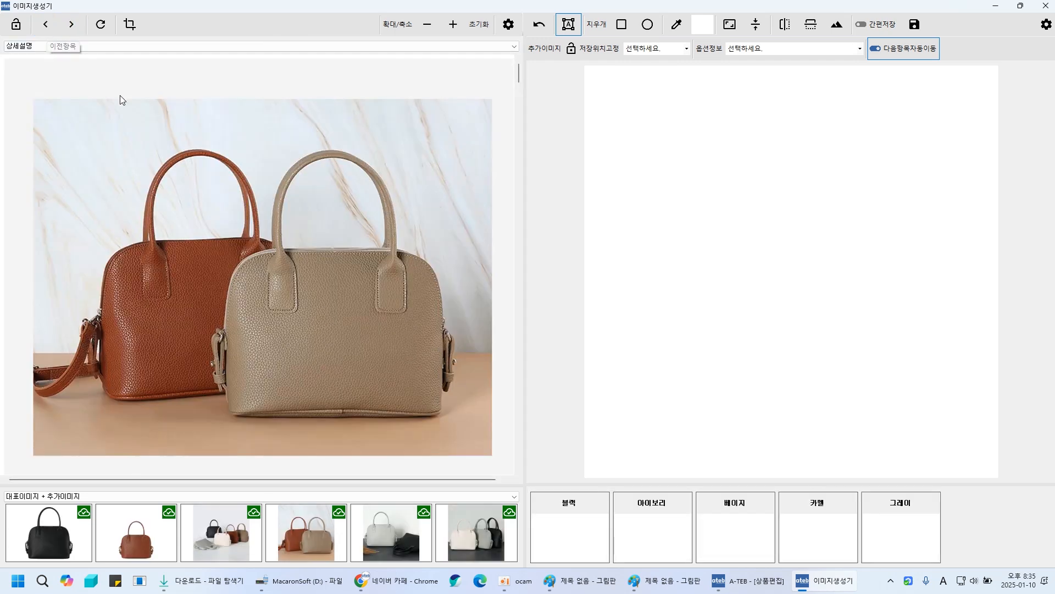
- Select a region around both handbags in the detail image and place it on the output canvas
left_click(191, 211)
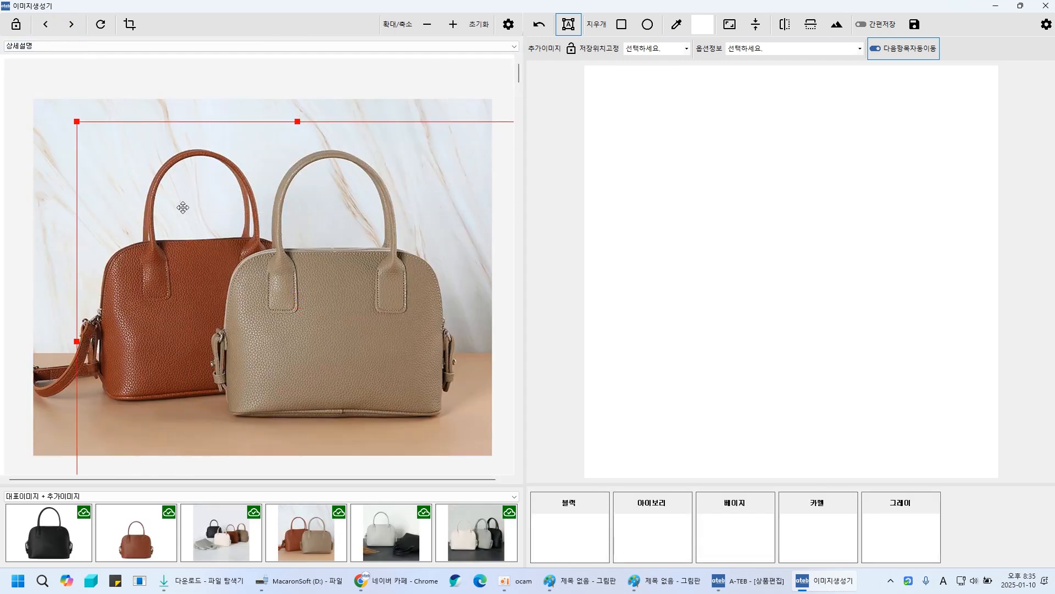
scroll(193, 211, "up", 2)
left_click_drag(216, 226, 204, 245)
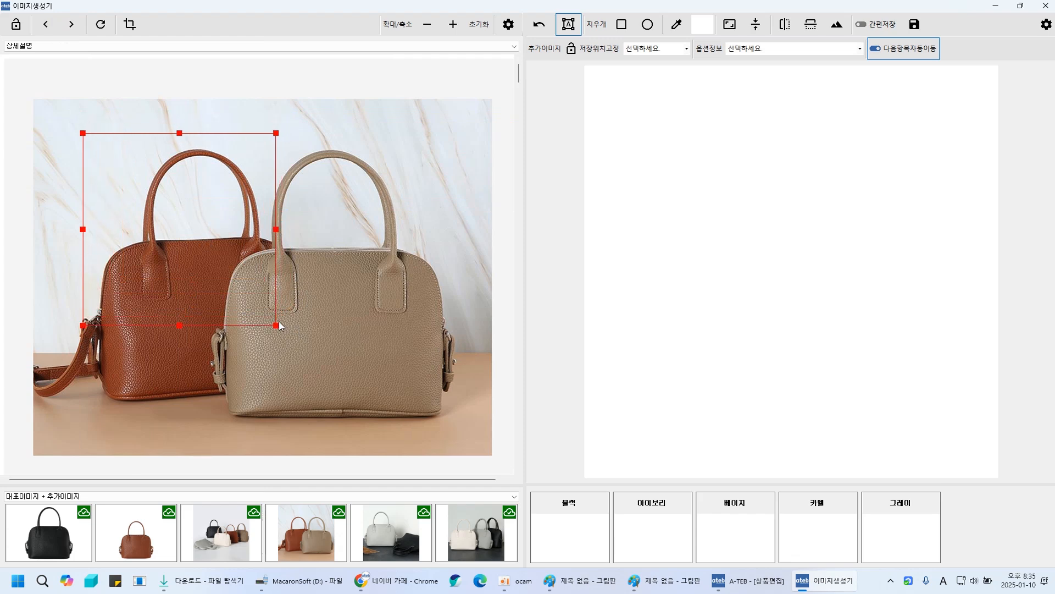
left_click_drag(277, 326, 468, 429)
double_click(266, 293)
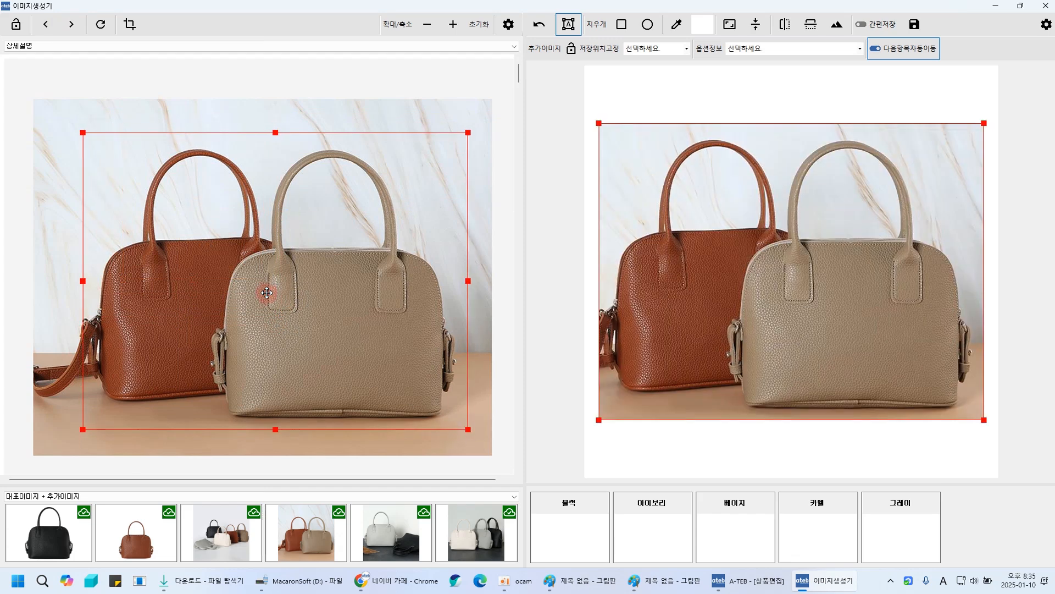
- Open Background Removal and start downloading the background-removal server zip, bypassing the virus-scan warning
left_click(837, 24)
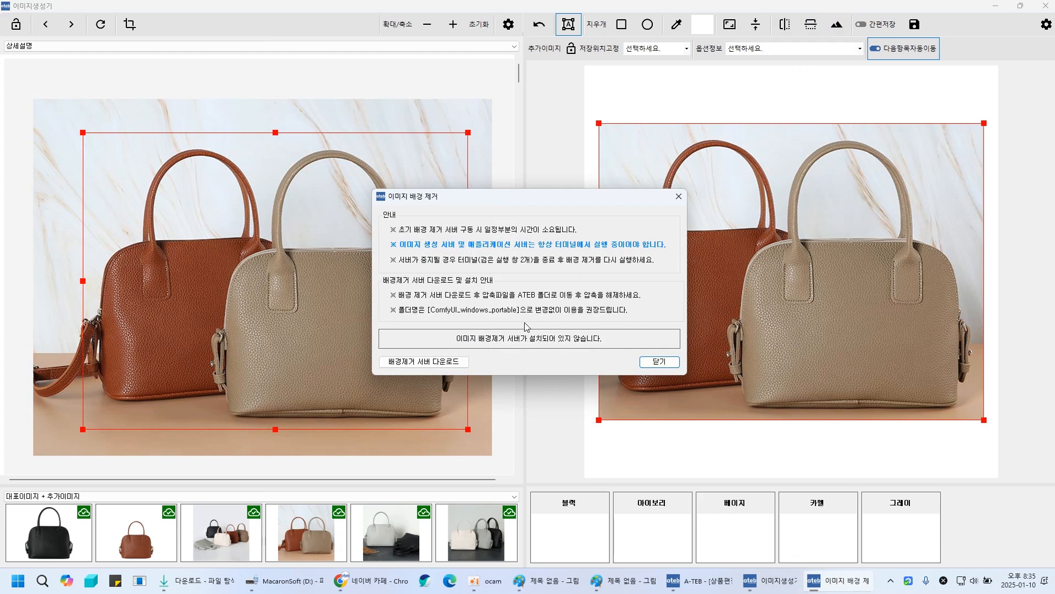
left_click(405, 364)
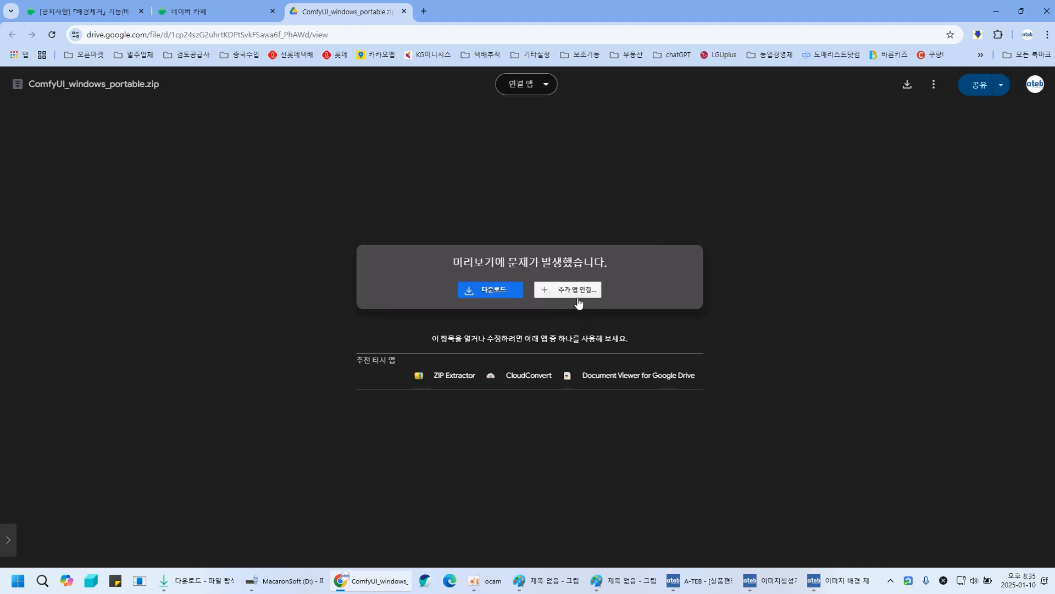
left_click(502, 291)
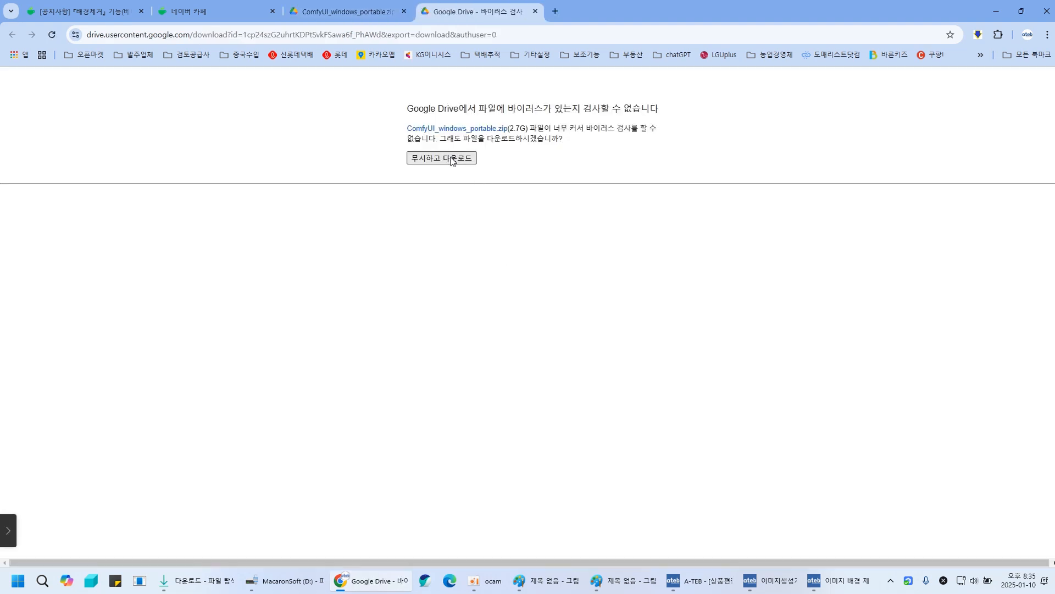
- Open the Downloads folder in File Explorer and select the extracted ComfyUI_windows_portable folder
mouse_move(214, 587)
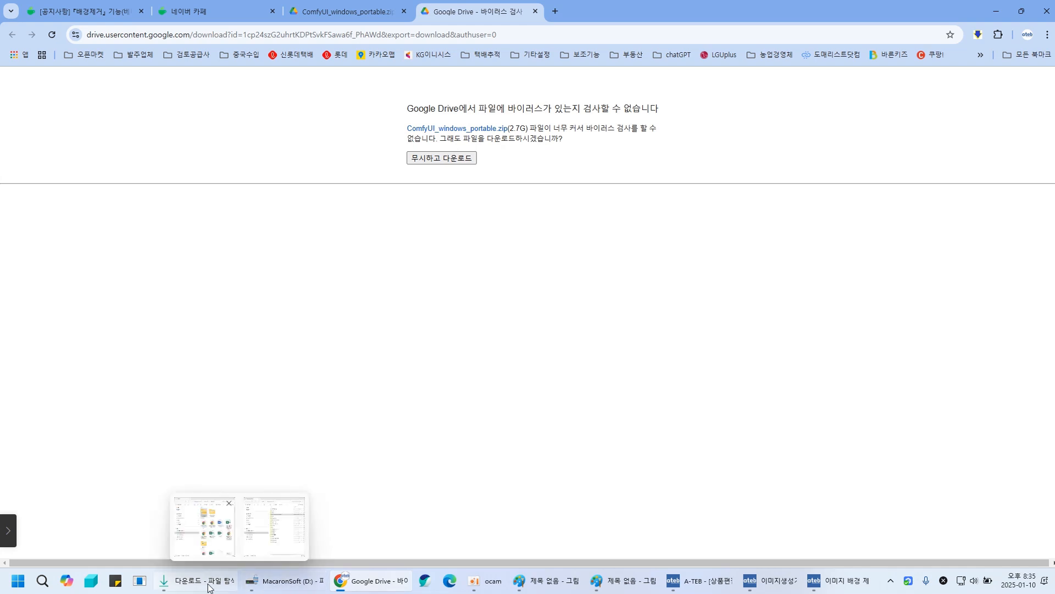
left_click(205, 528)
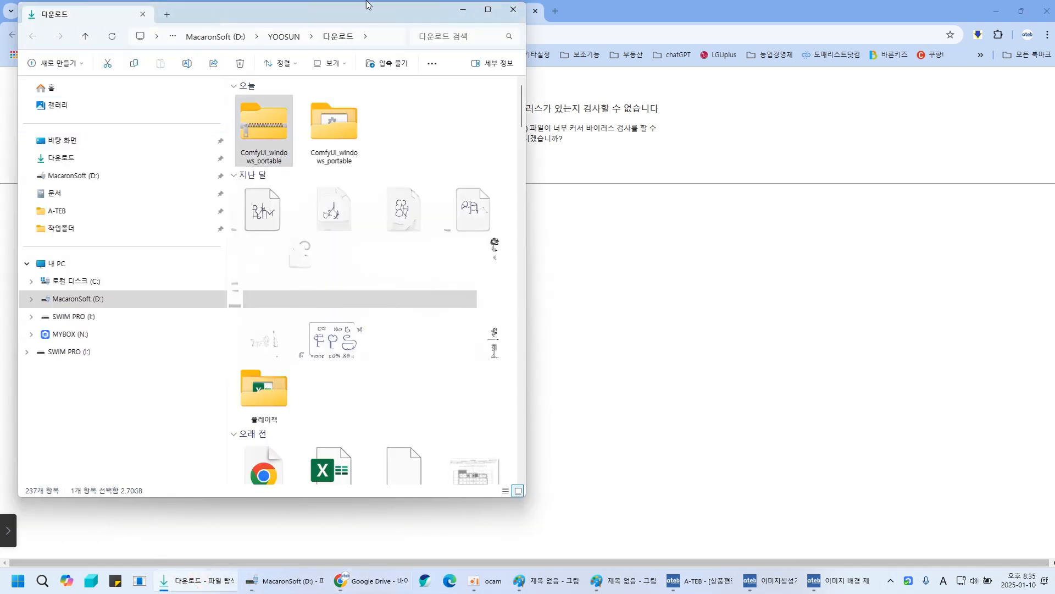
left_click_drag(343, 497, 345, 219)
left_click_drag(356, 6, 365, 232)
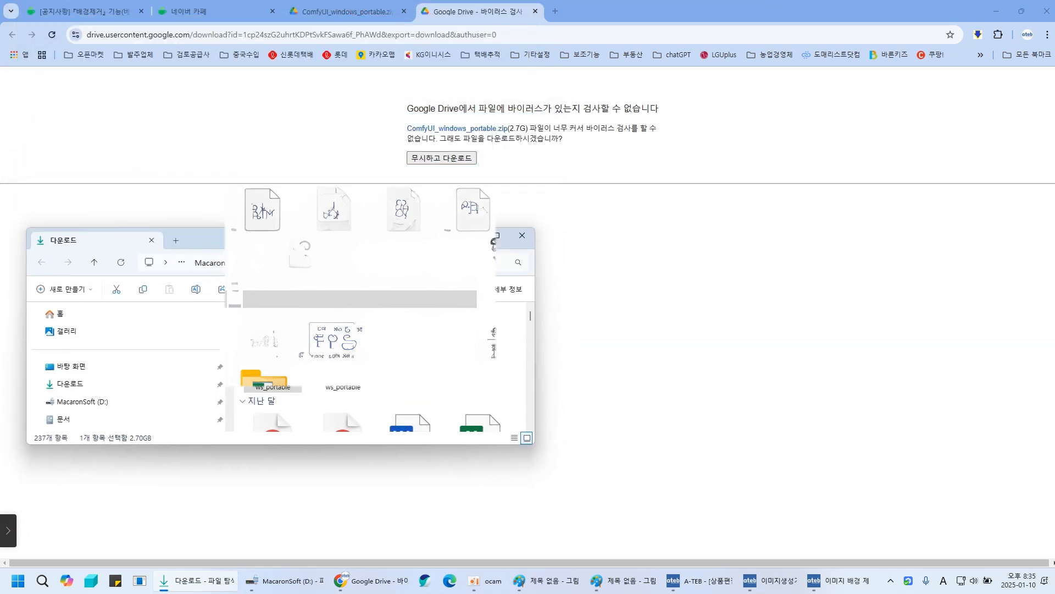
left_click(291, 355)
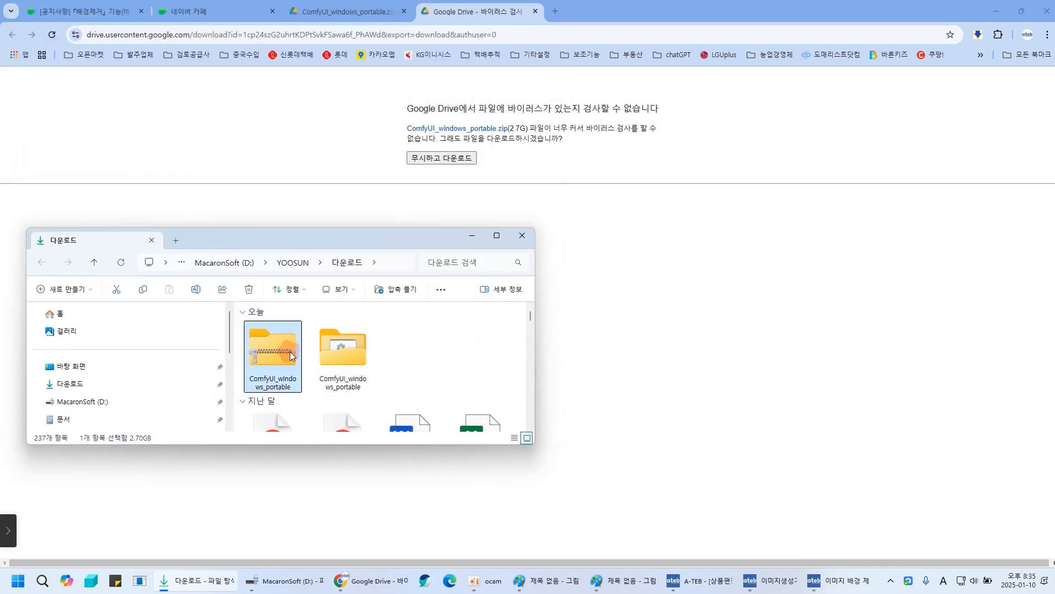
left_click(67, 383)
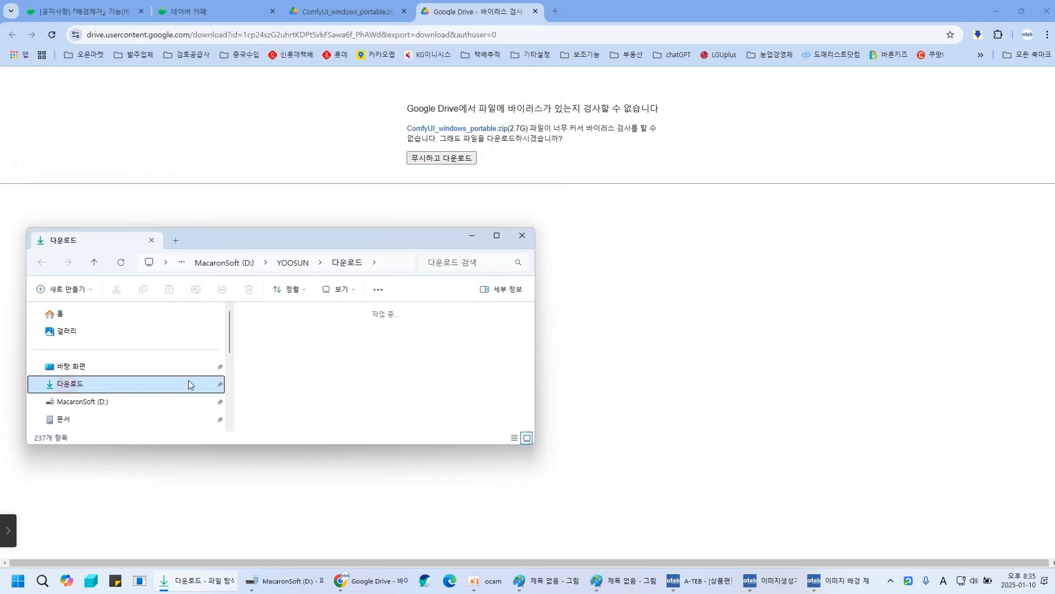
left_click(266, 356)
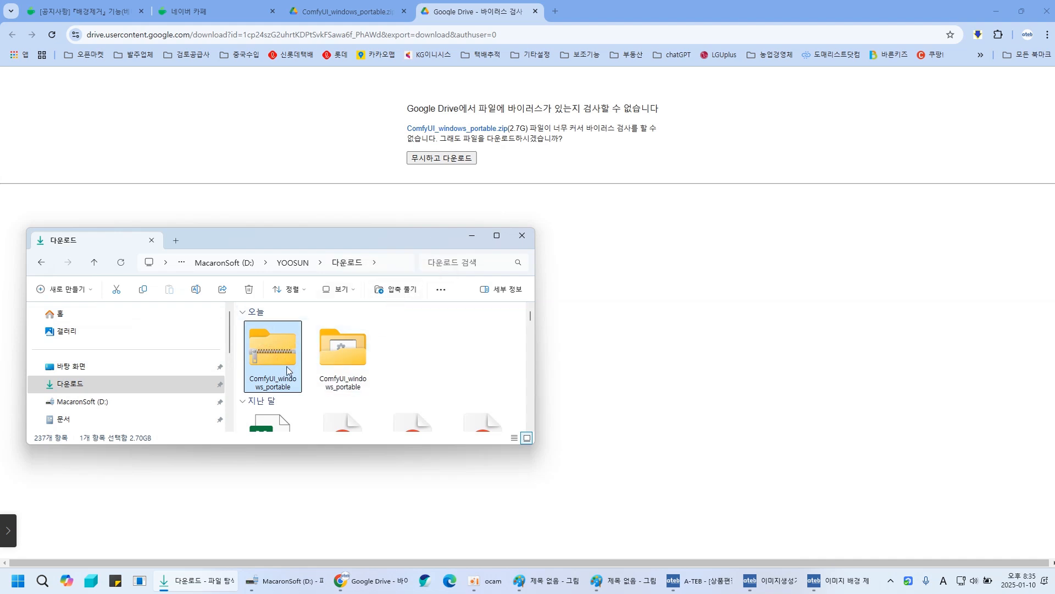
mouse_move(271, 358)
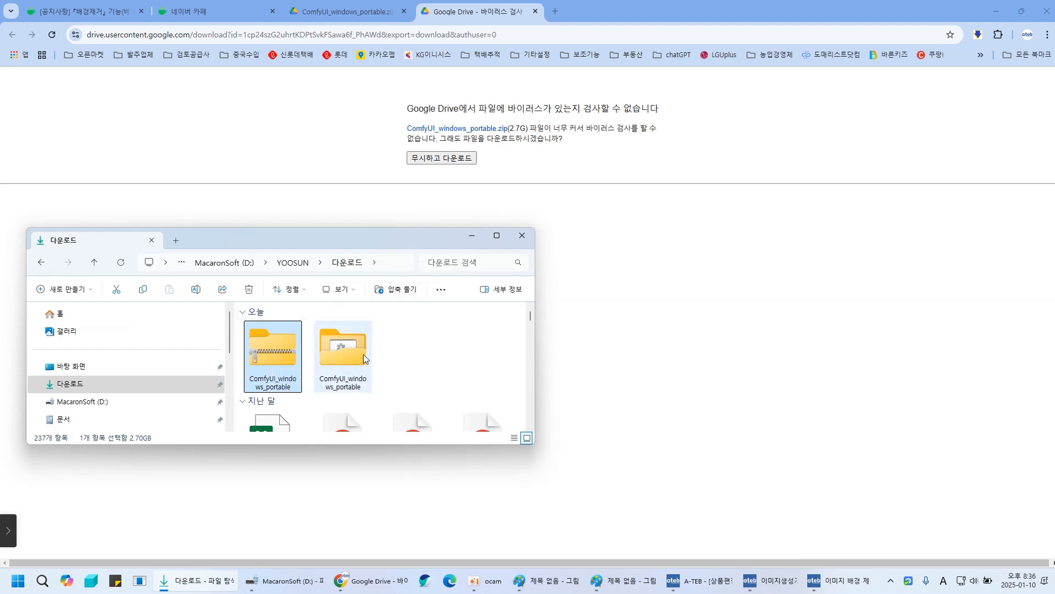
left_click(344, 352)
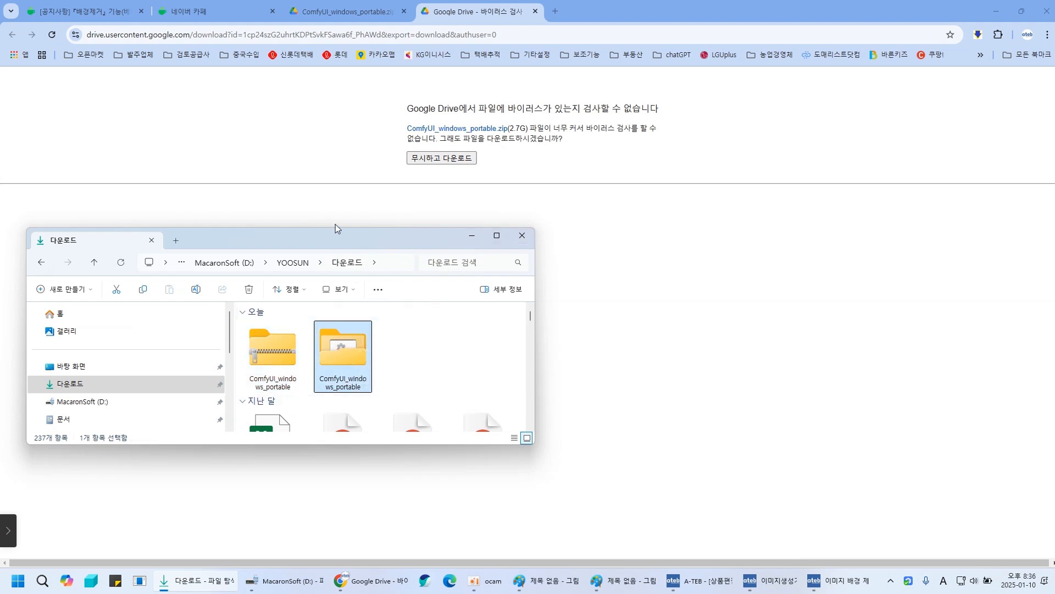
- Copy the ComfyUI_windows_portable folder into the A-TEB folder
left_click_drag(331, 227, 351, 131)
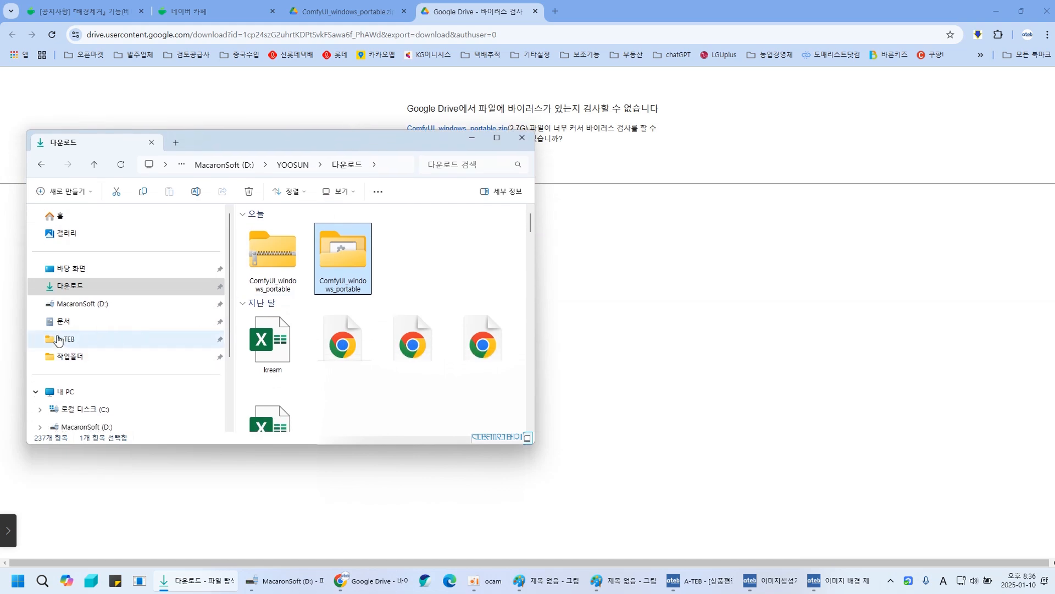
left_click_drag(341, 254, 68, 339)
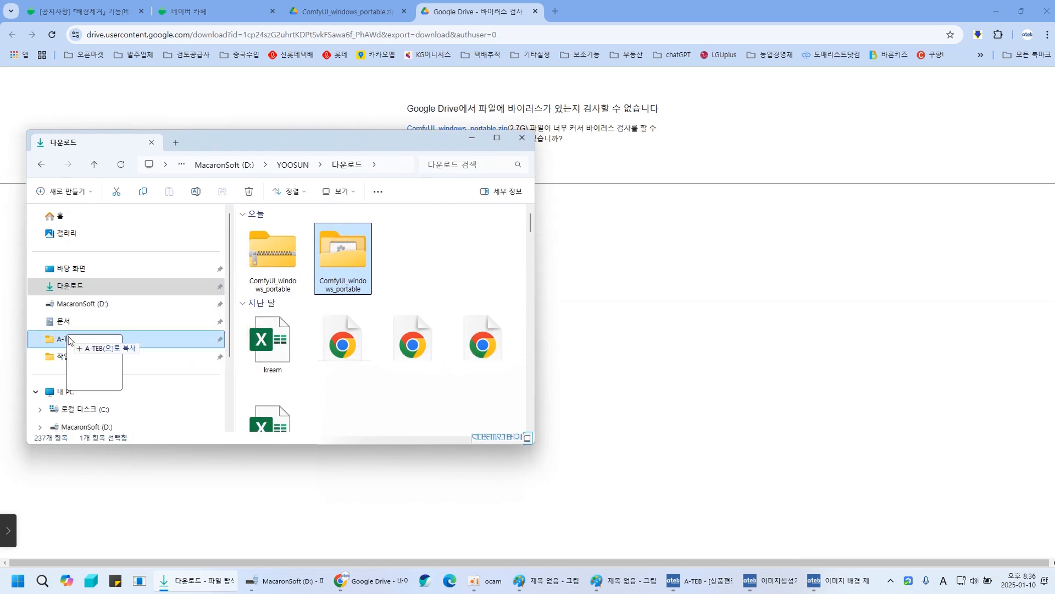
left_click_drag(68, 339, 68, 339)
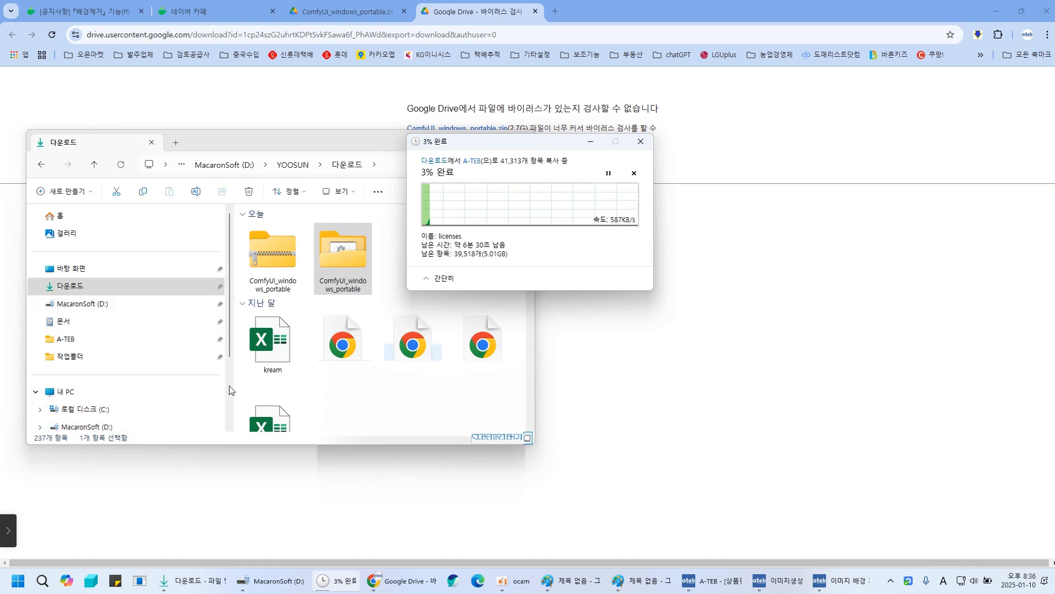
- Open drive D: and select its ComfyUI_windows_portable folder
left_click(63, 426)
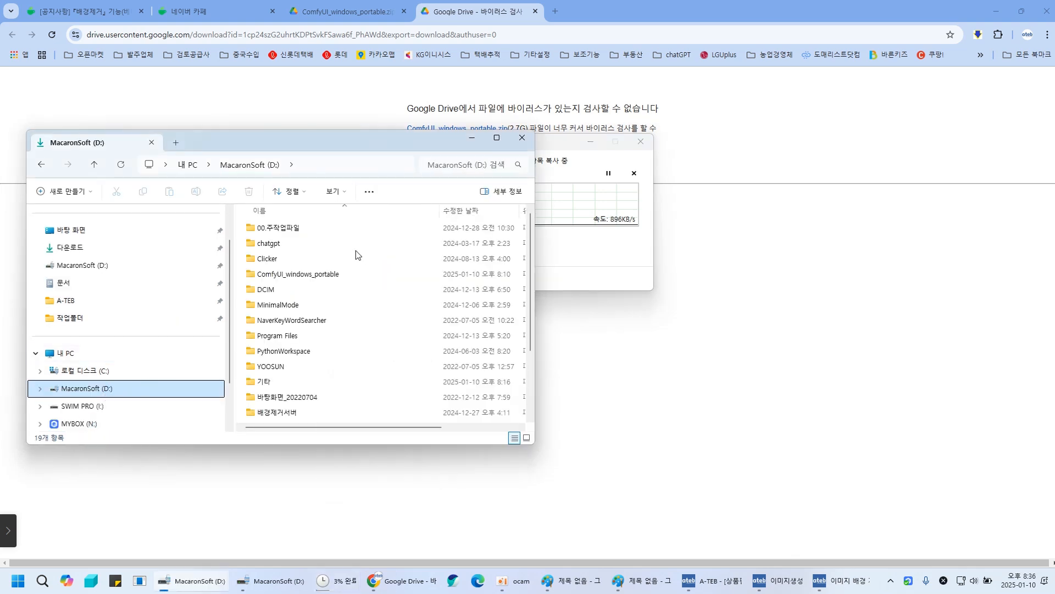
left_click(306, 273)
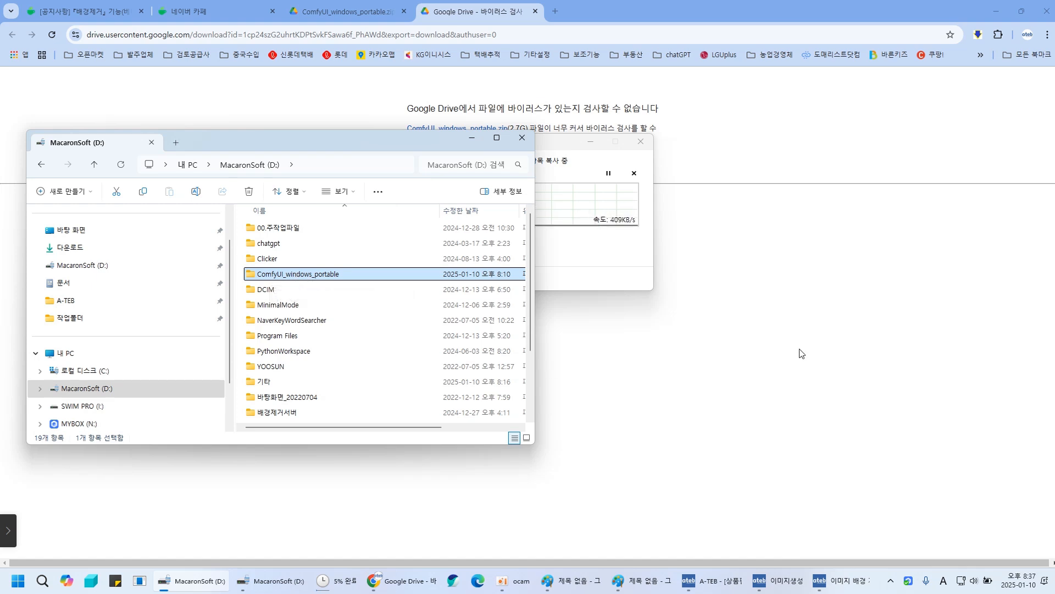
- Return to the image generator and close the Background Removal dialog
mouse_move(753, 588)
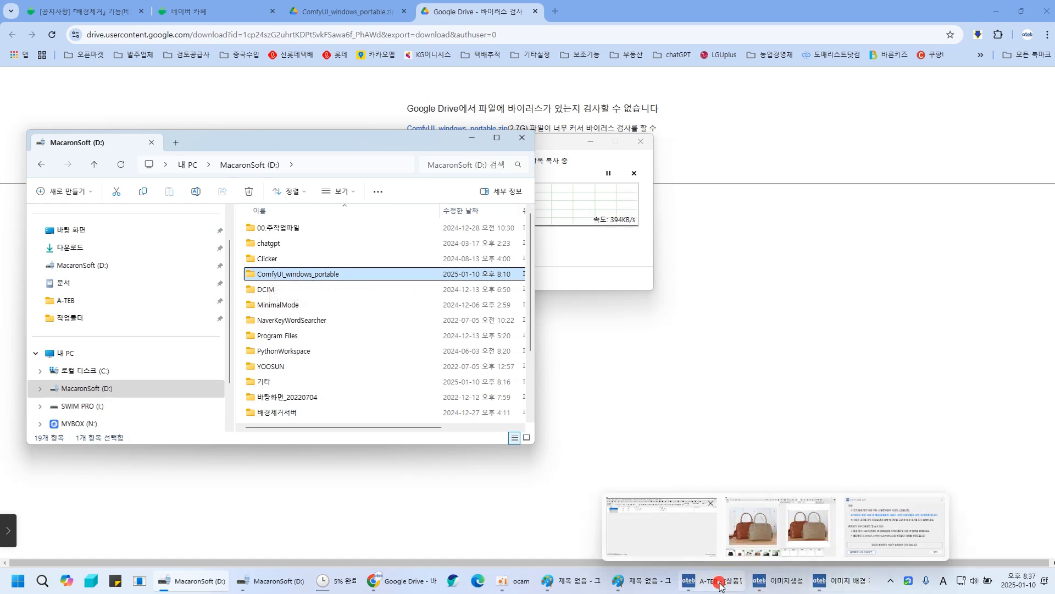
left_click(712, 580)
left_click(831, 583)
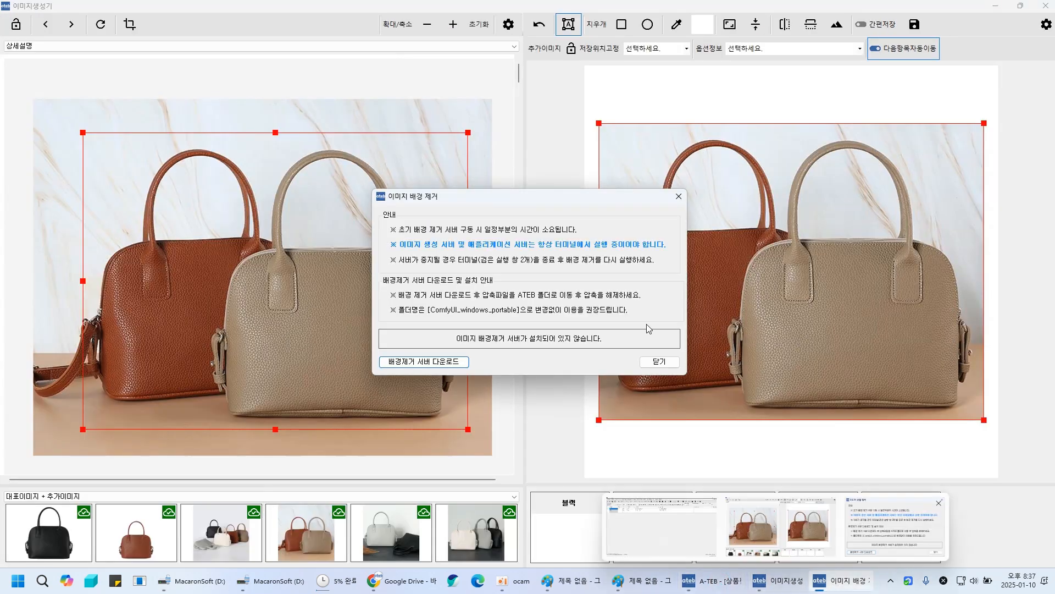
left_click(662, 362)
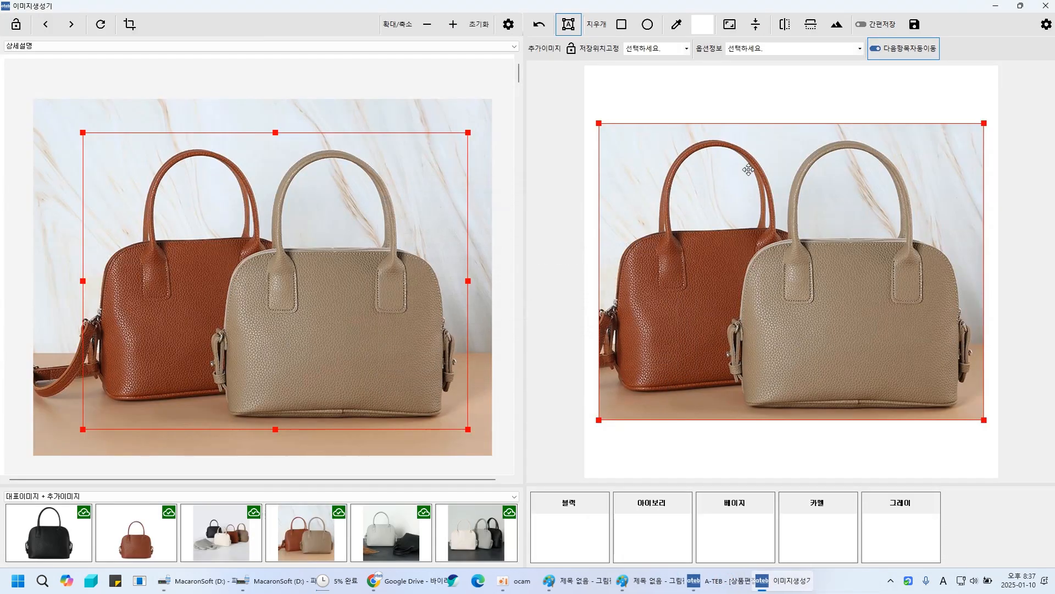
- Open the image generator settings and set the background-removal server folder to D:\ComfyUI_windows_portable
left_click(1046, 24)
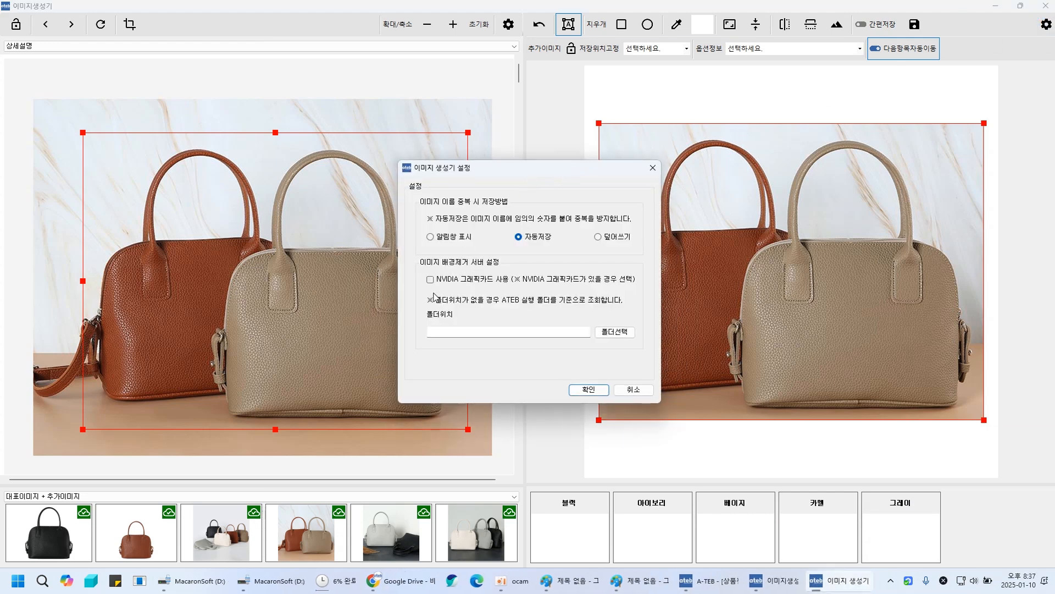
left_click(420, 267)
left_click(622, 334)
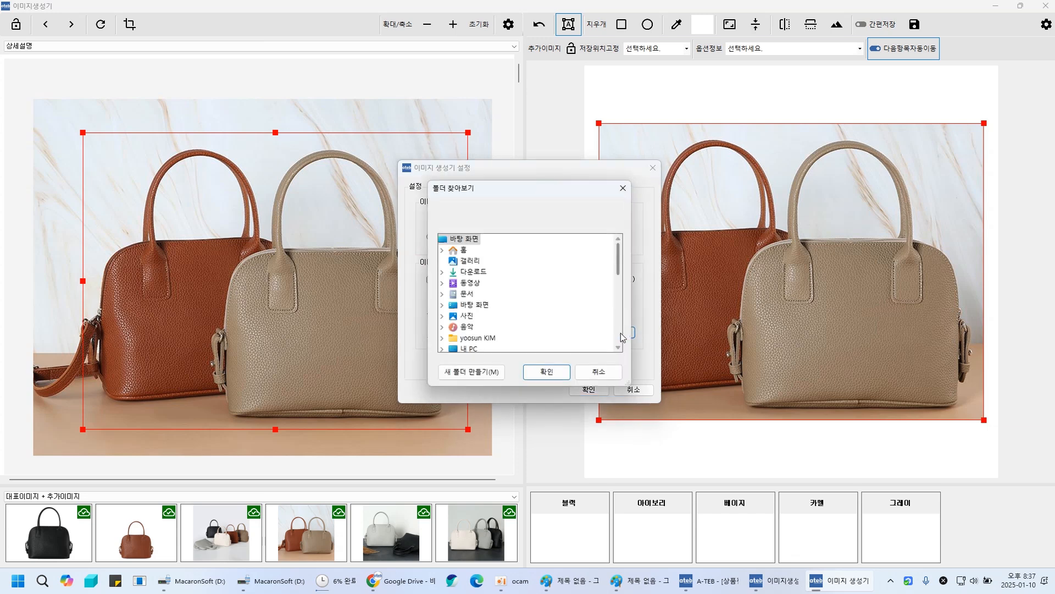
left_click(468, 348)
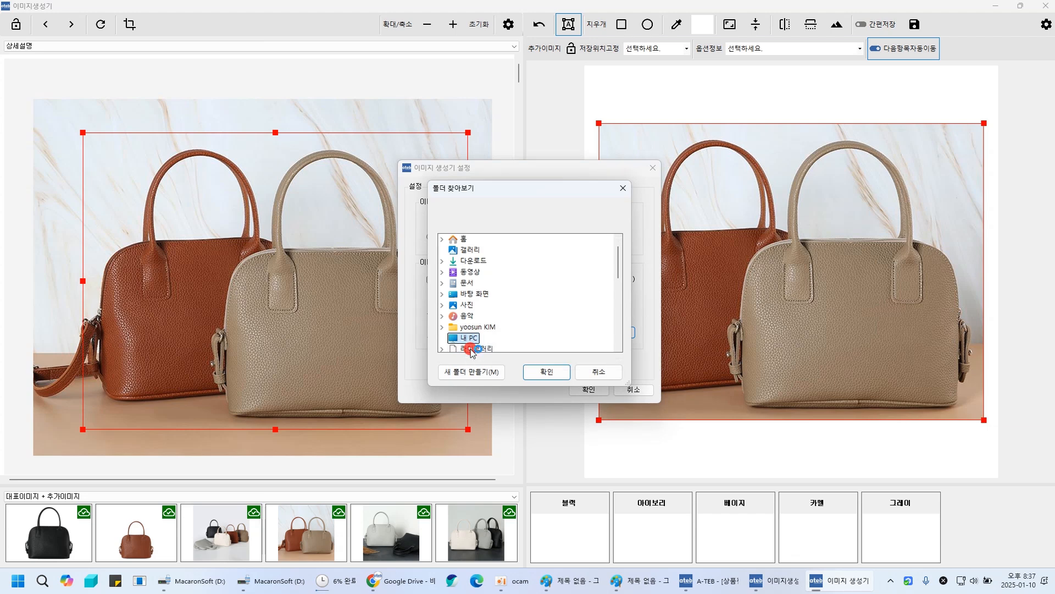
left_click(503, 319)
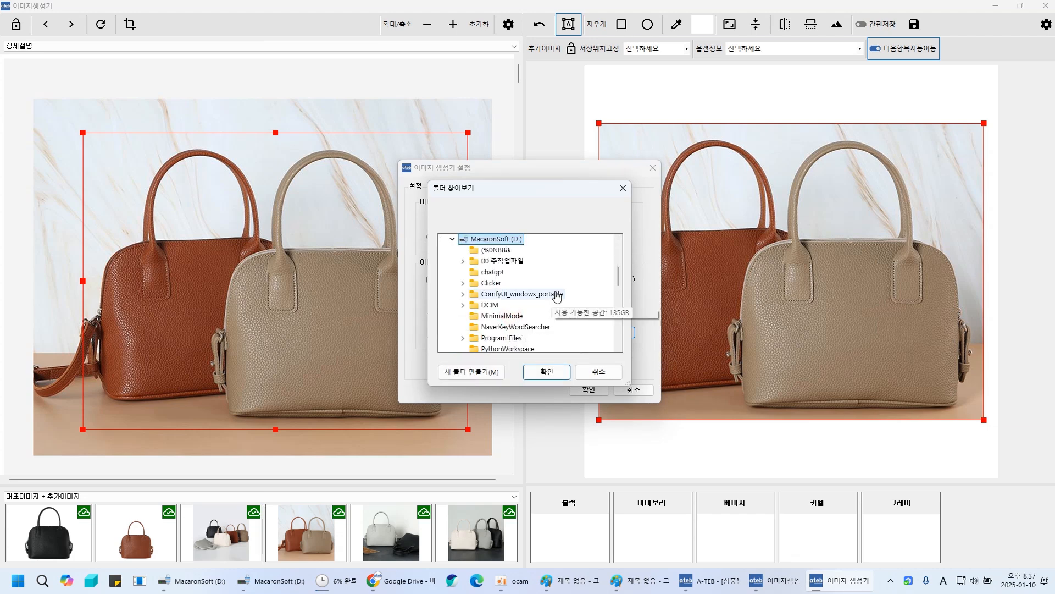
left_click(544, 294)
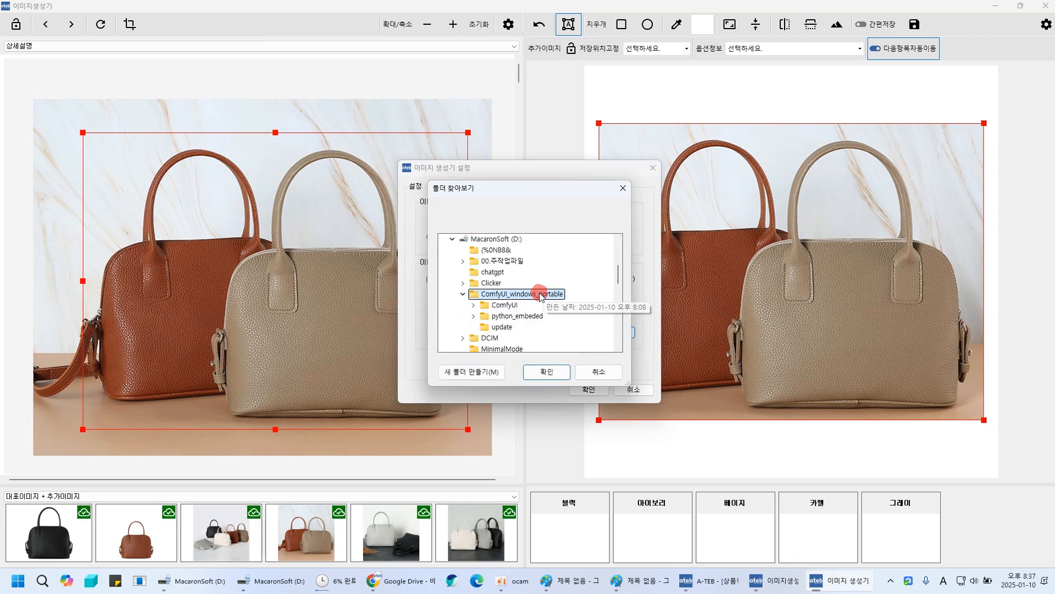
left_click(548, 372)
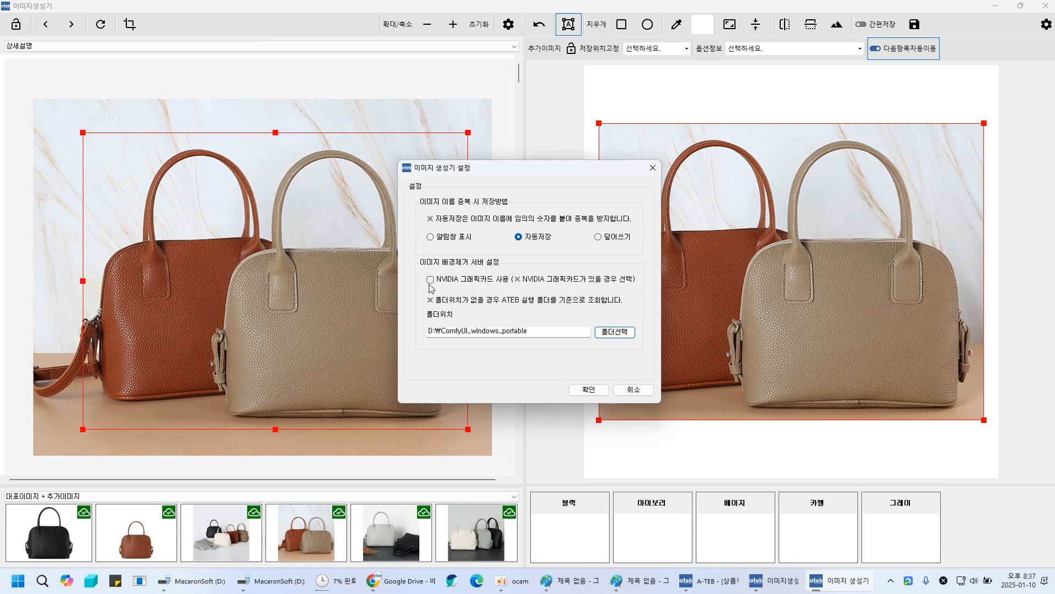
- Save the background-removal server folder setting in the image generator settings
left_click(588, 389)
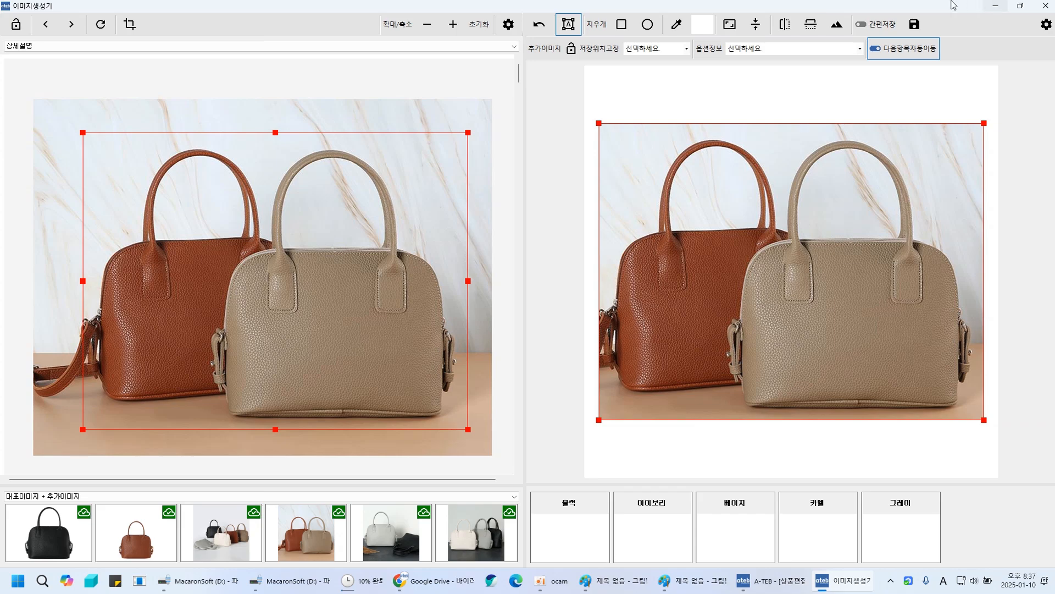
- Open This PC's properties in File Explorer to check the computer's system specifications, then close the windows
left_click(199, 582)
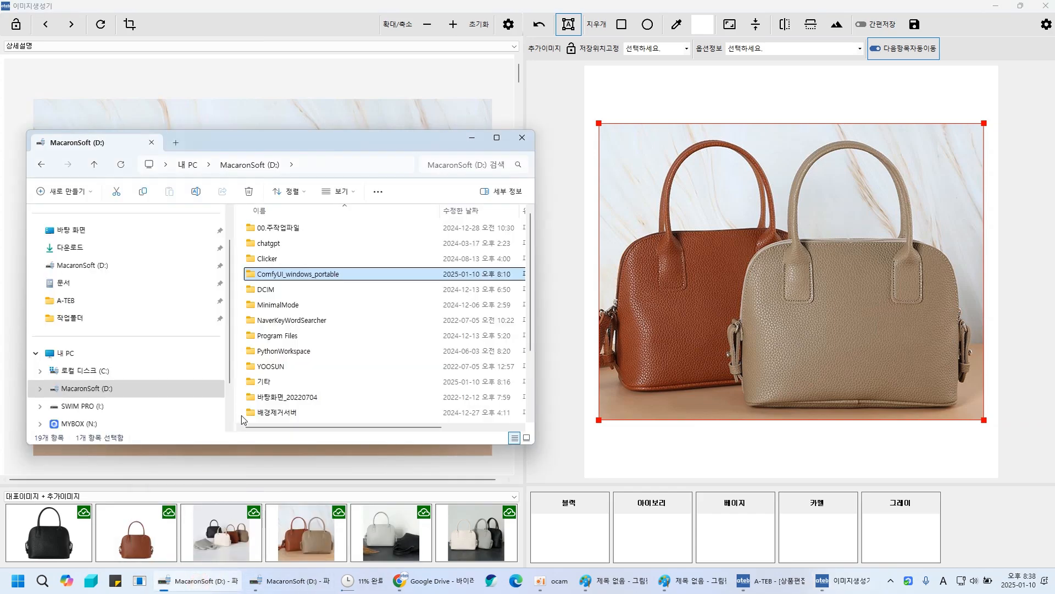
left_click(82, 352)
right_click(83, 353)
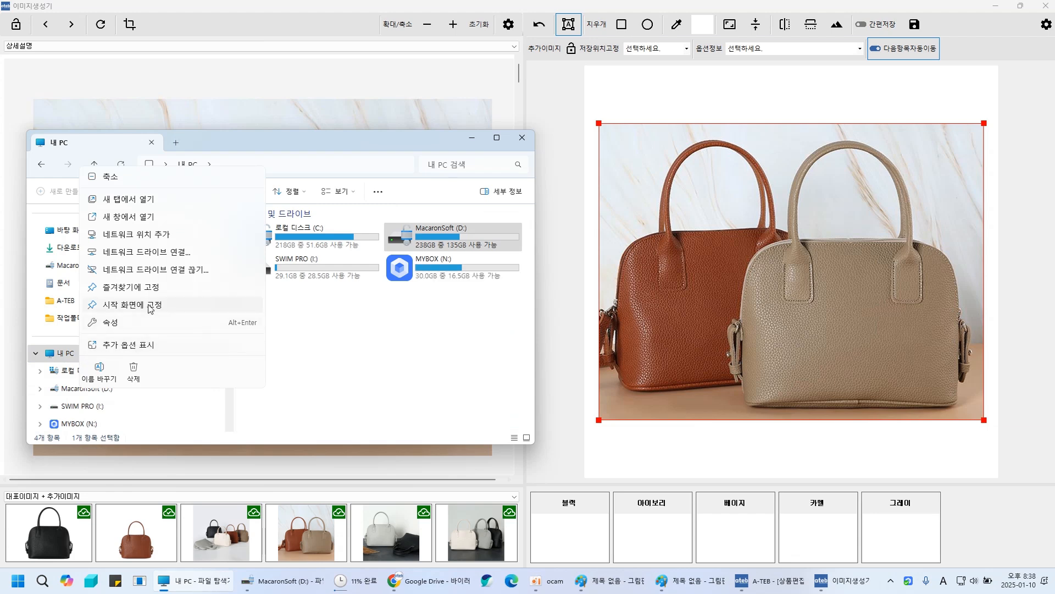
left_click(128, 326)
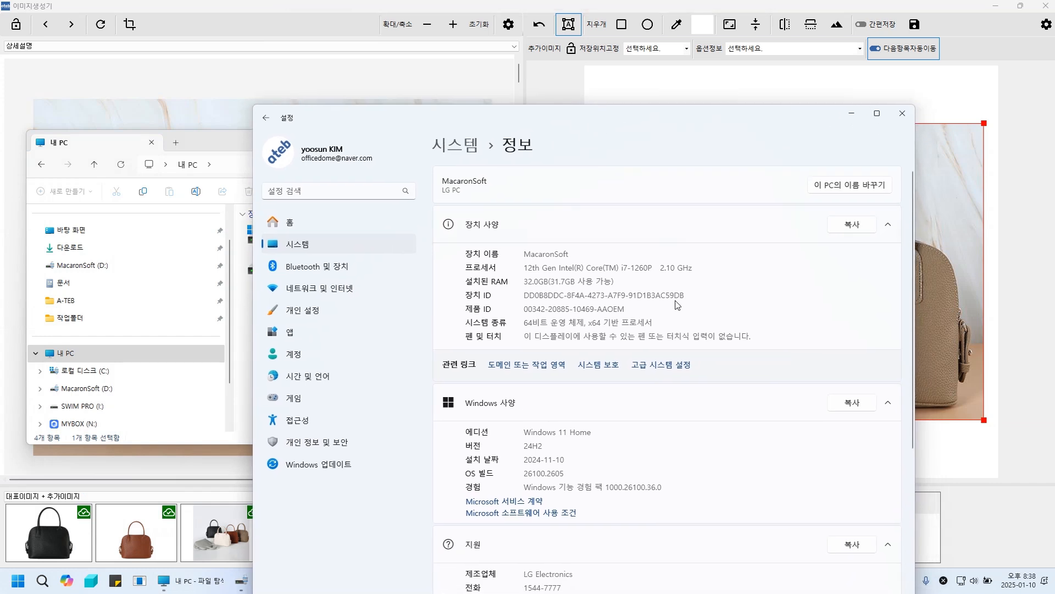
left_click_drag(523, 281, 656, 269)
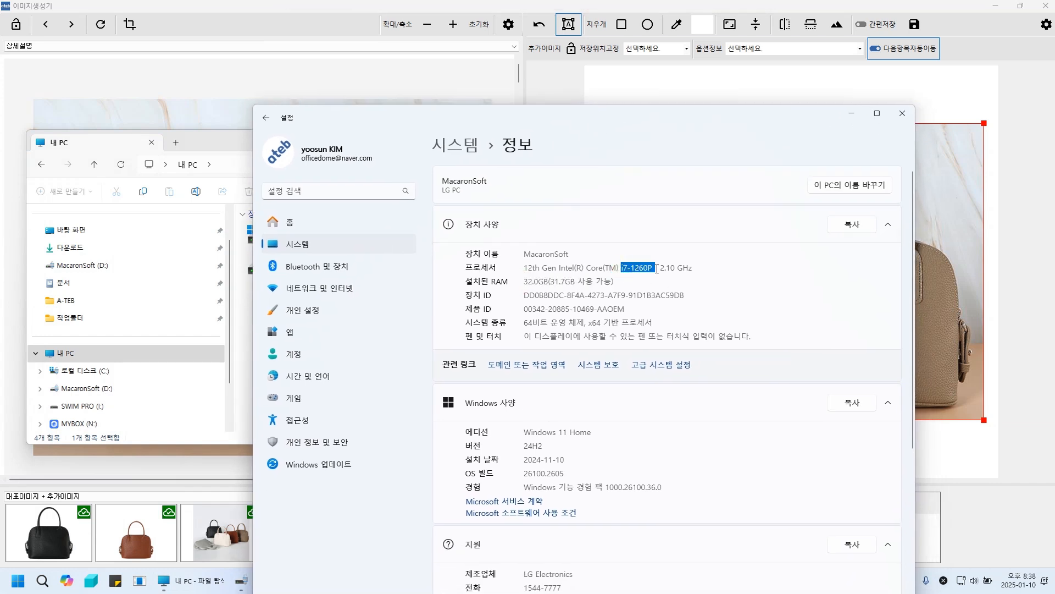
left_click(908, 121)
left_click(381, 350)
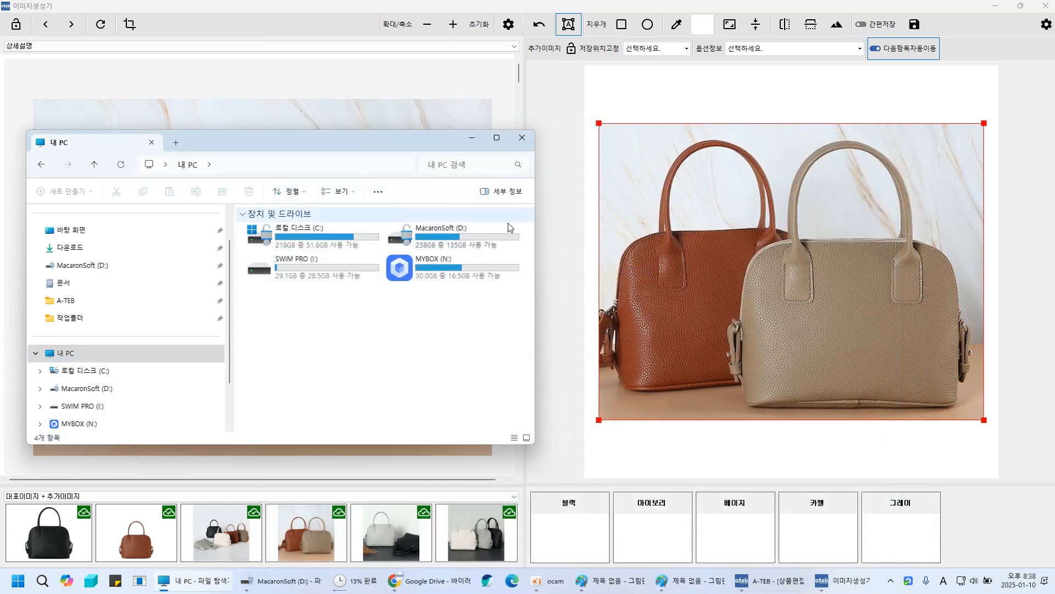
left_click(528, 141)
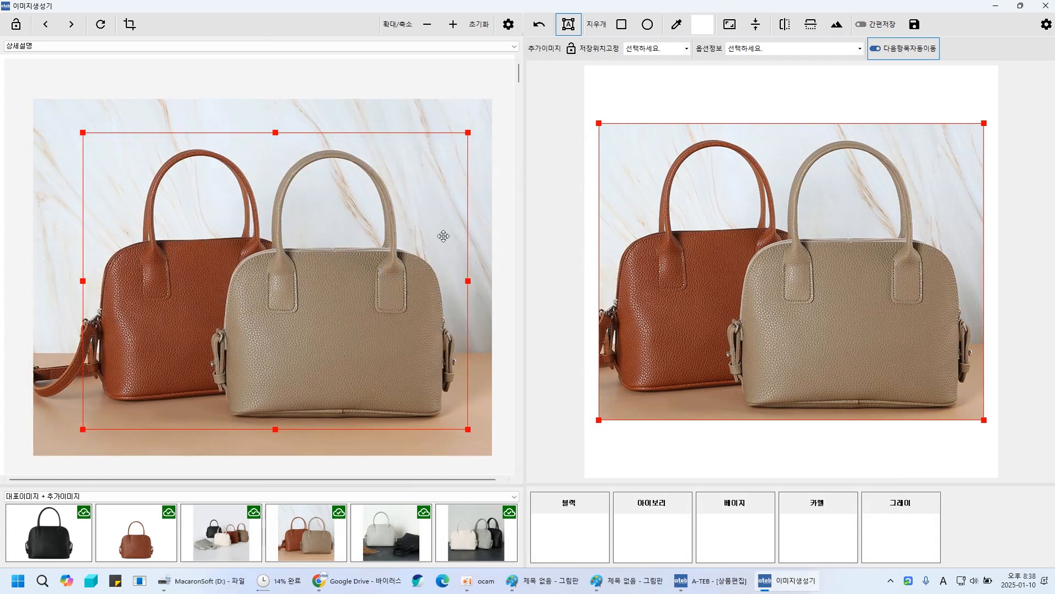
- Run background removal on the bag photo, launching the local server console, and move the console aside
left_click(838, 26)
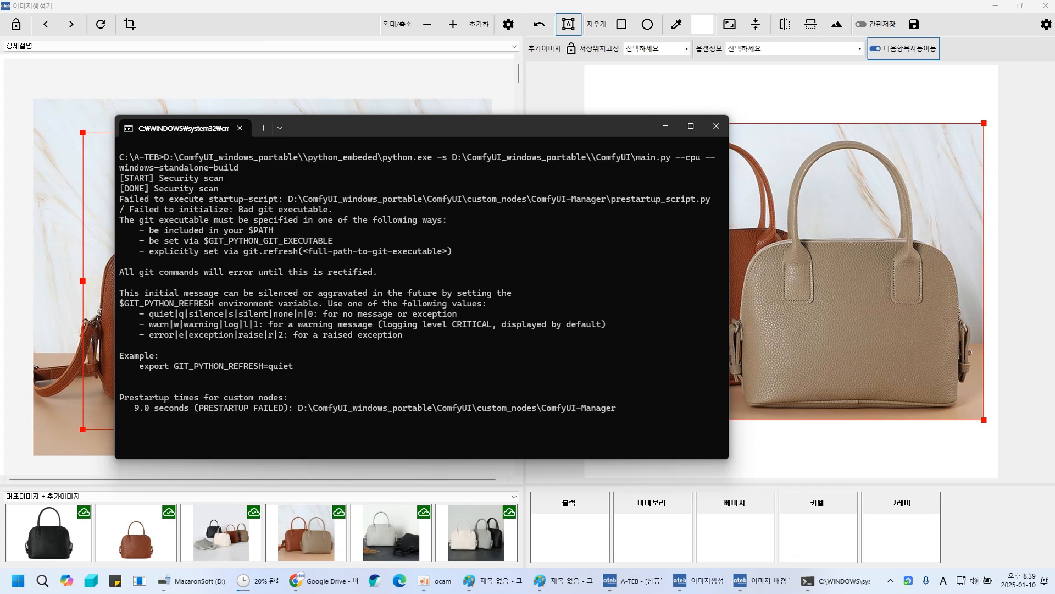
mouse_move(832, 580)
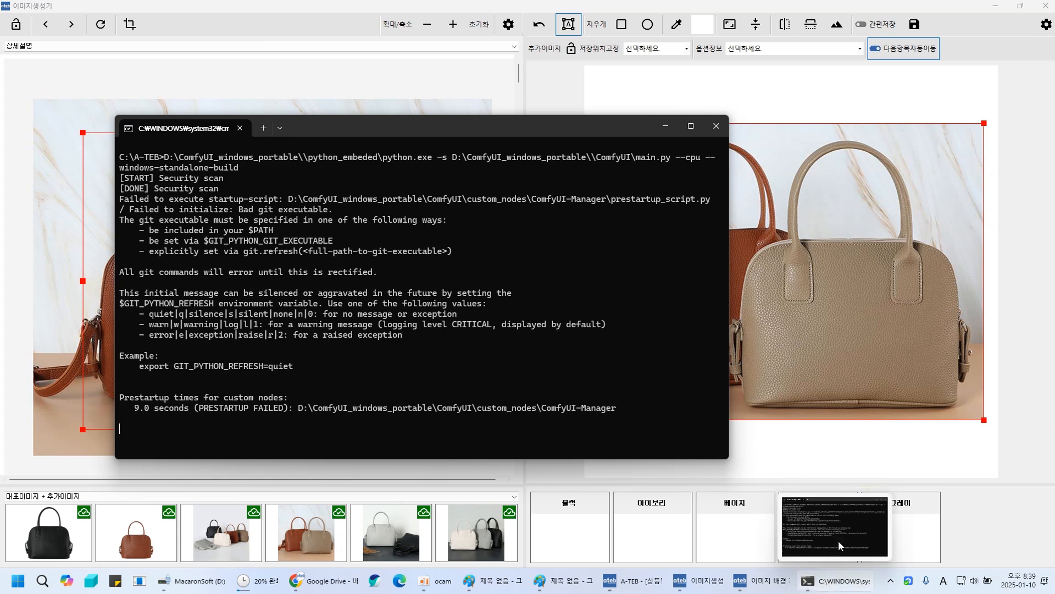
mouse_move(852, 530)
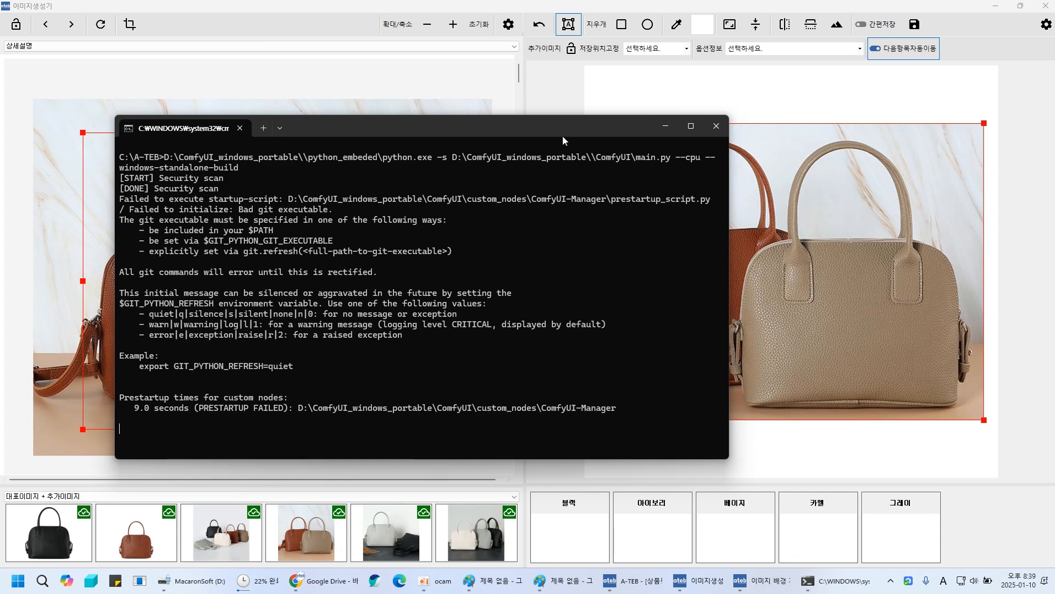
left_click_drag(522, 130, 462, 97)
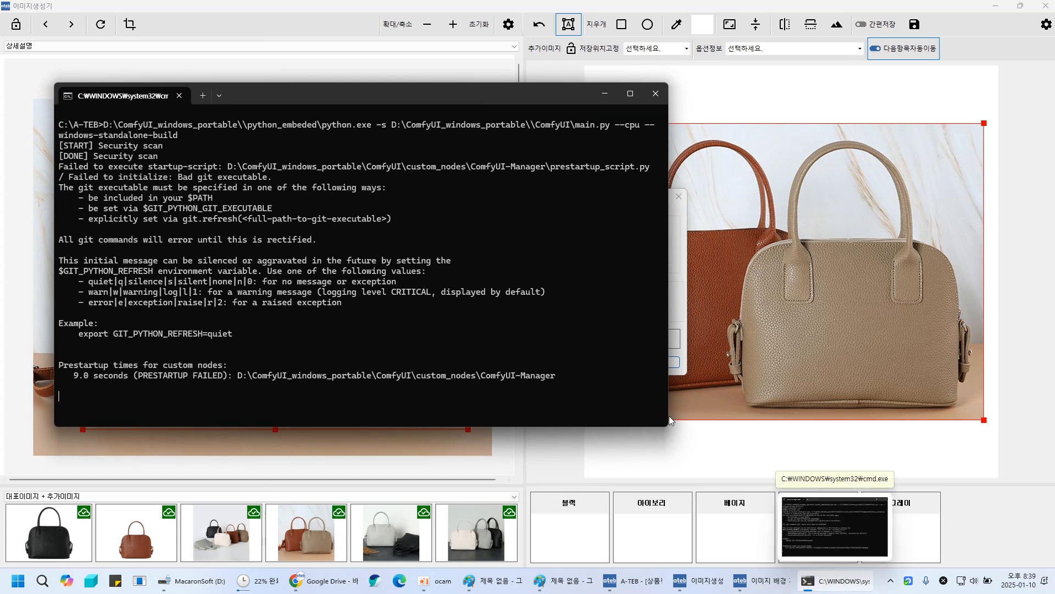
right_click(317, 100)
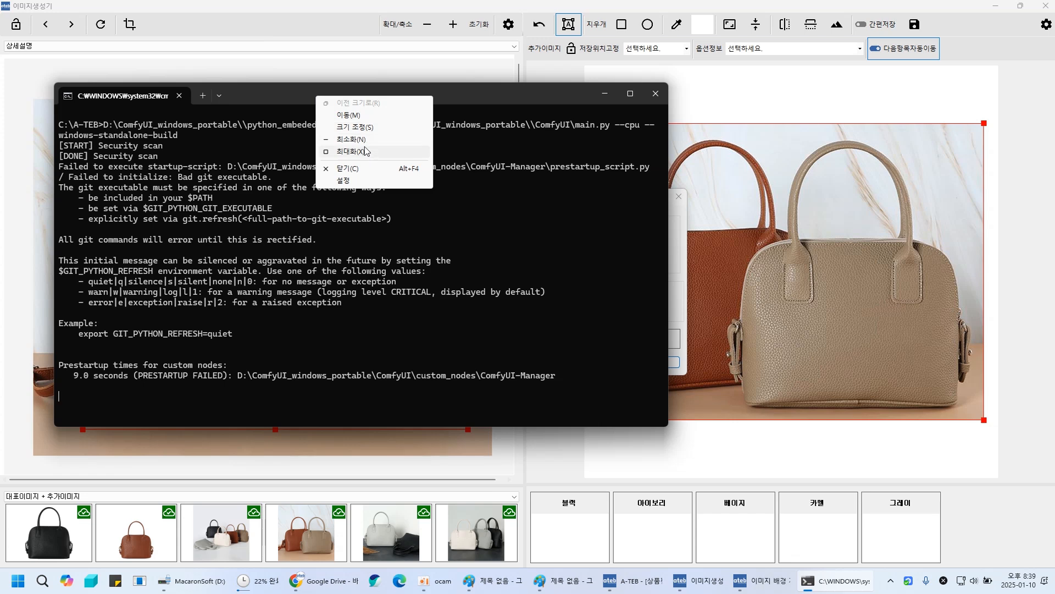
left_click(345, 181)
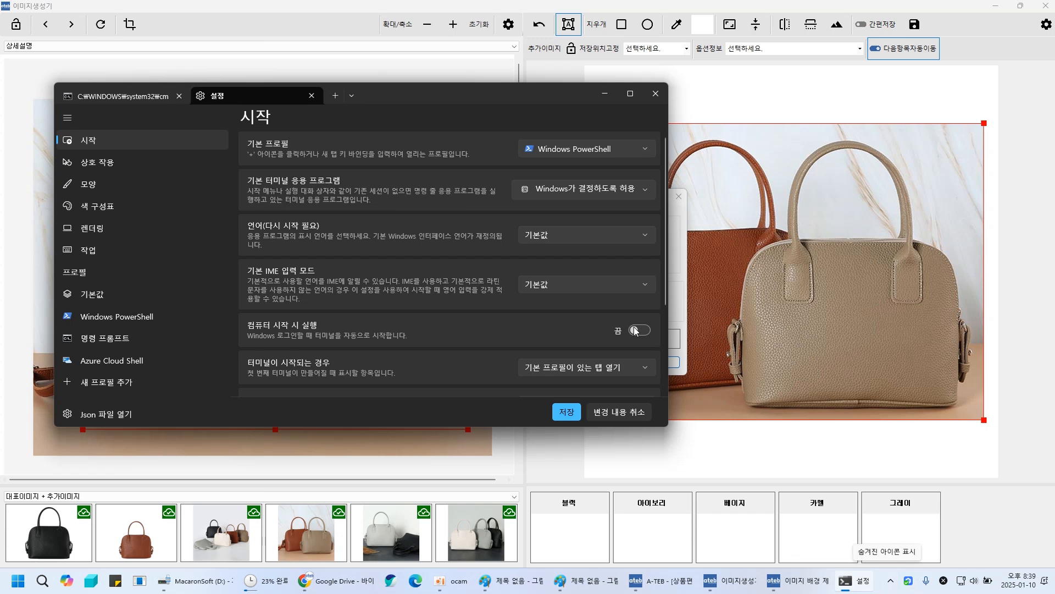
left_click(892, 581)
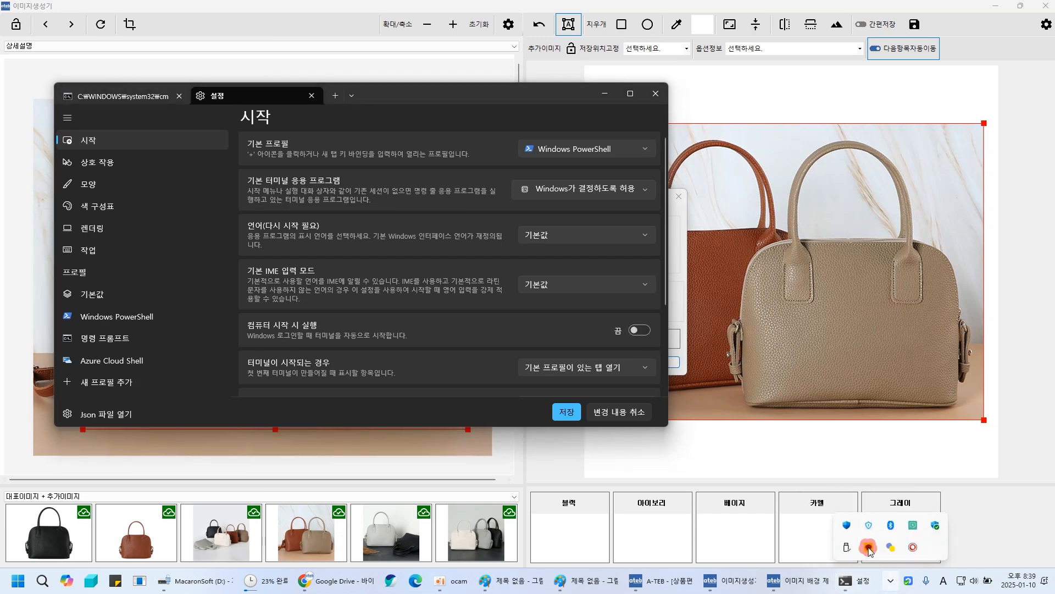
key("Escape")
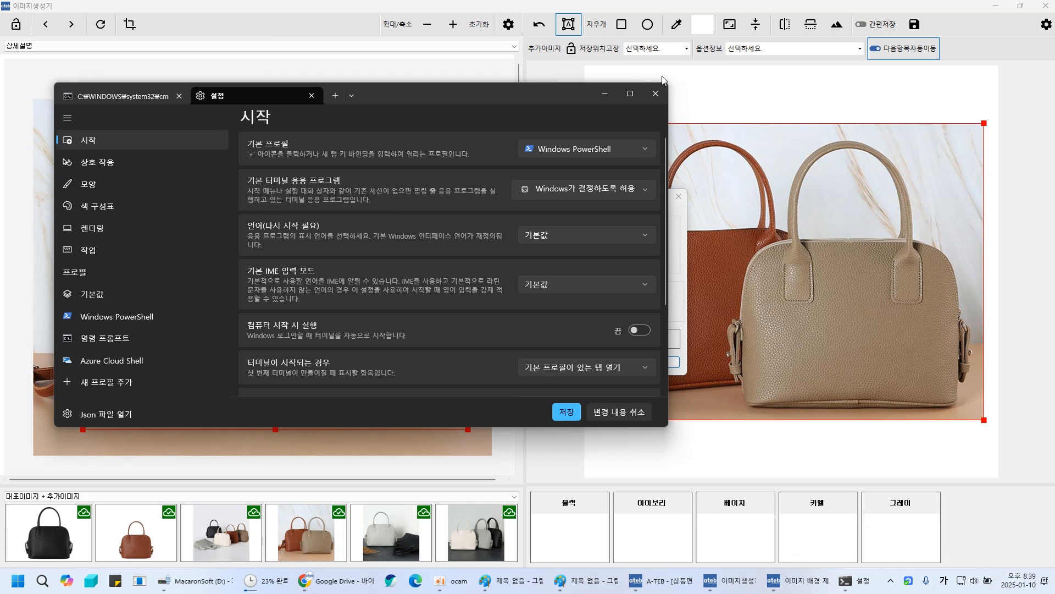
left_click(311, 96)
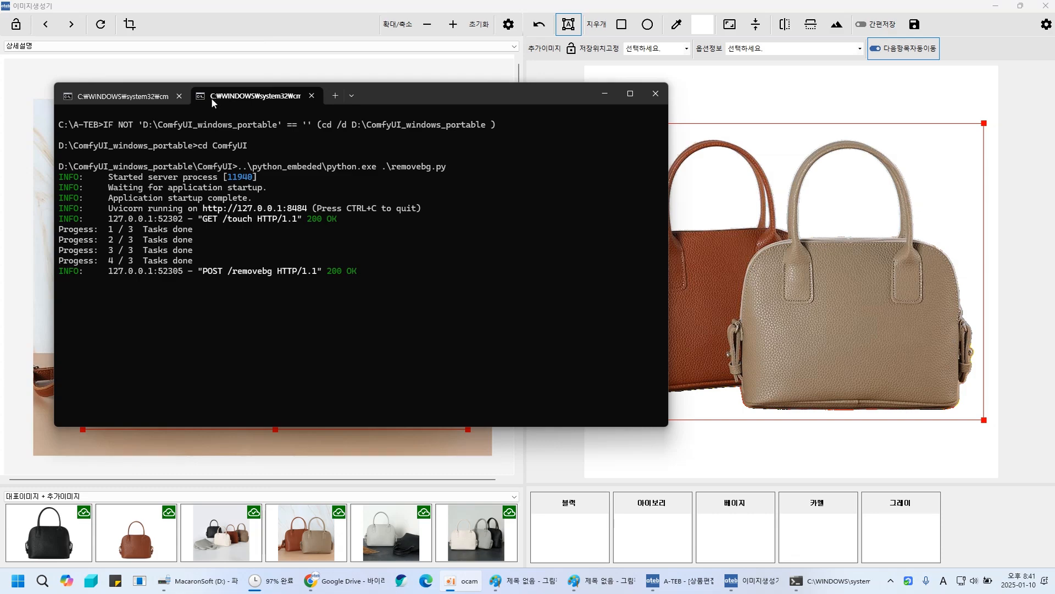
- Switch between the two server console tabs to review the ComfyUI and removebg logs
left_click(184, 98)
left_click(235, 97)
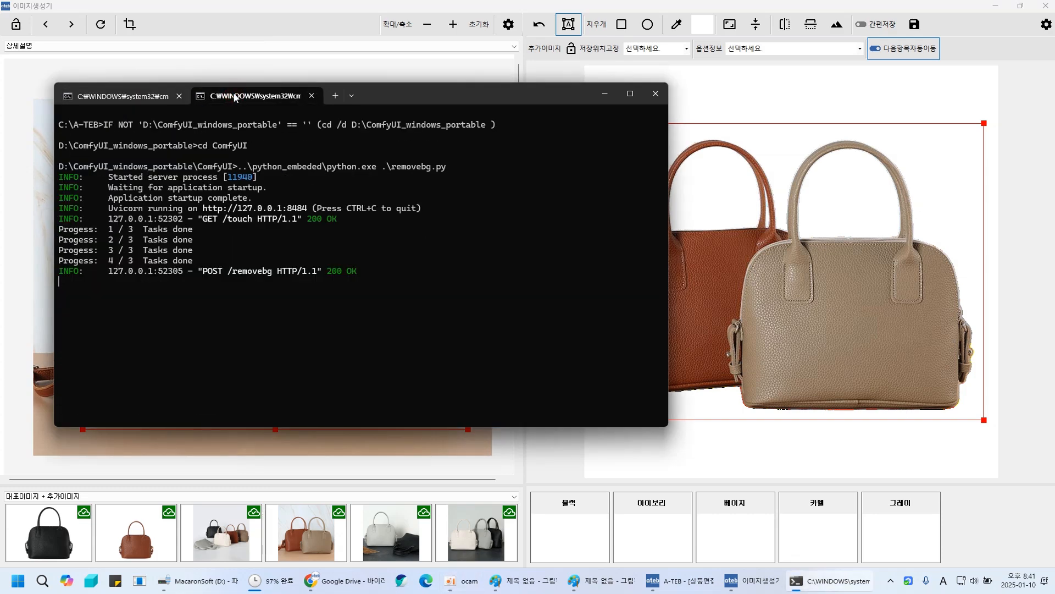
left_click(148, 98)
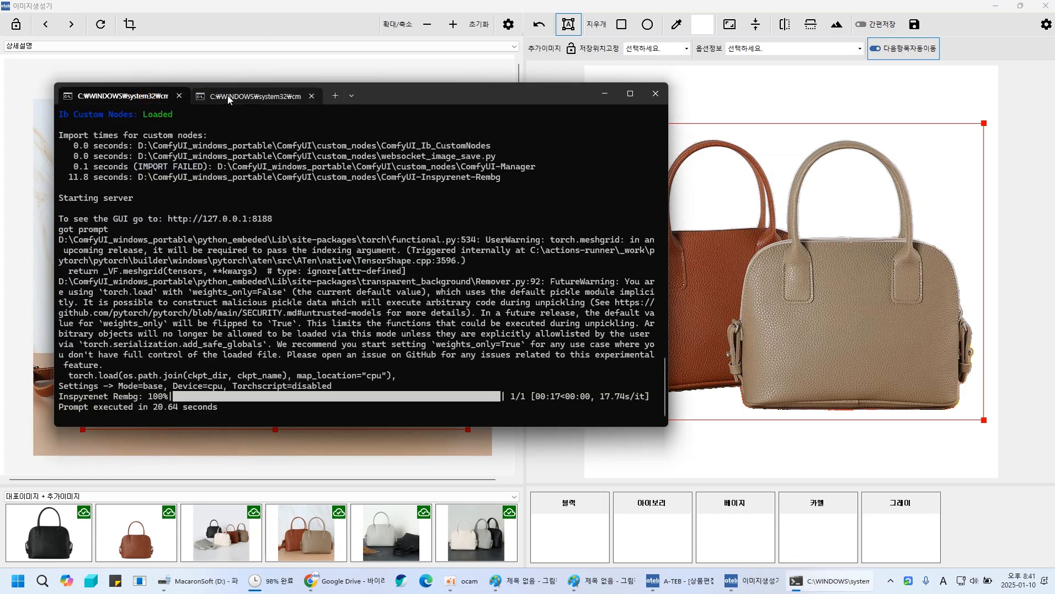
left_click(227, 97)
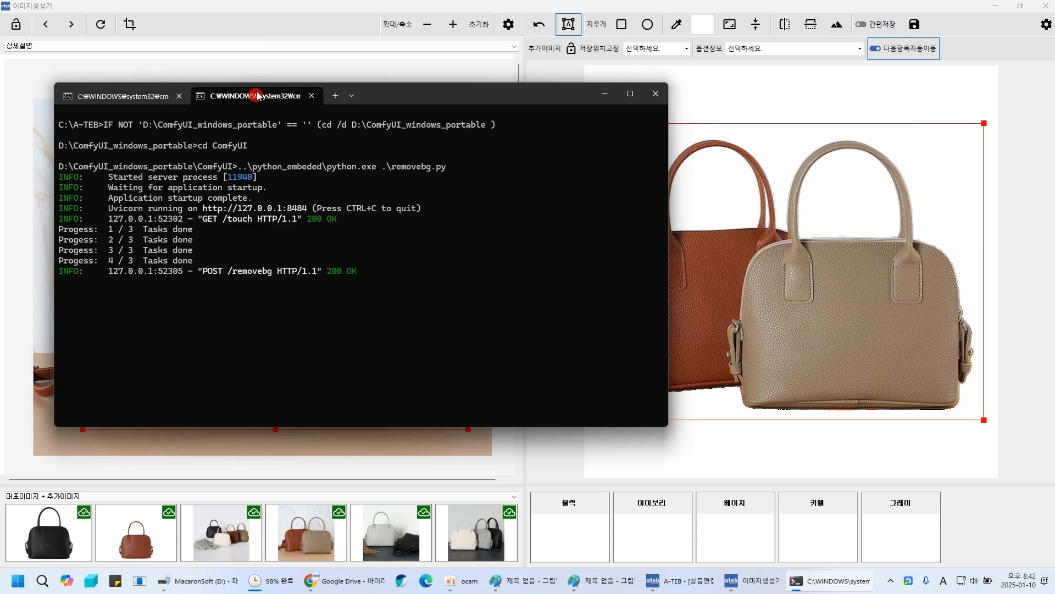
- Tear the removebg console tab out into its own window and arrange both console windows
left_click_drag(247, 97, 802, 94)
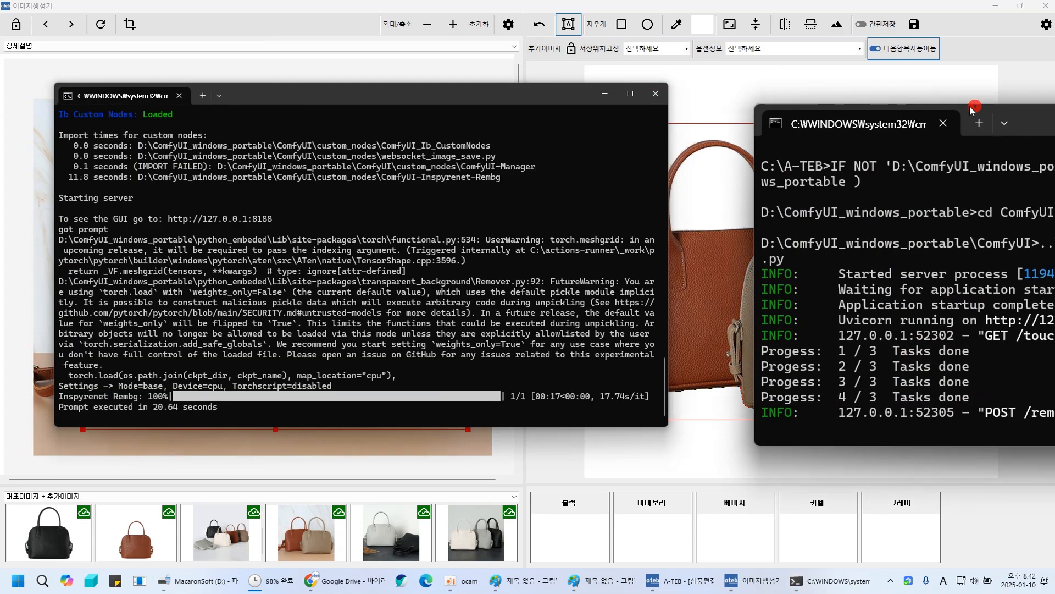
left_click(943, 124)
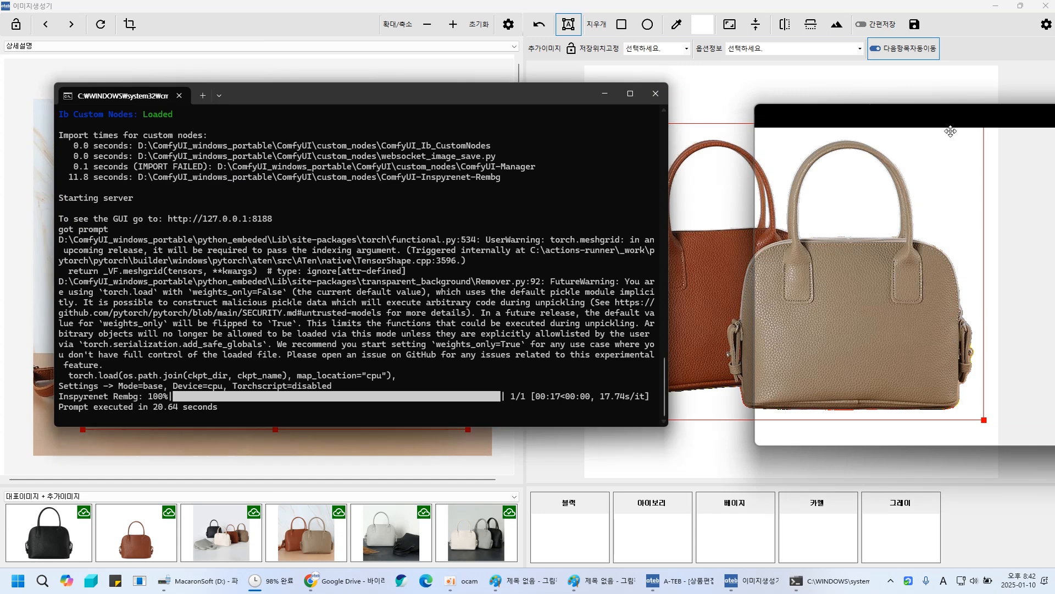
left_click_drag(771, 180, 675, 141)
left_click_drag(513, 149, 300, 100)
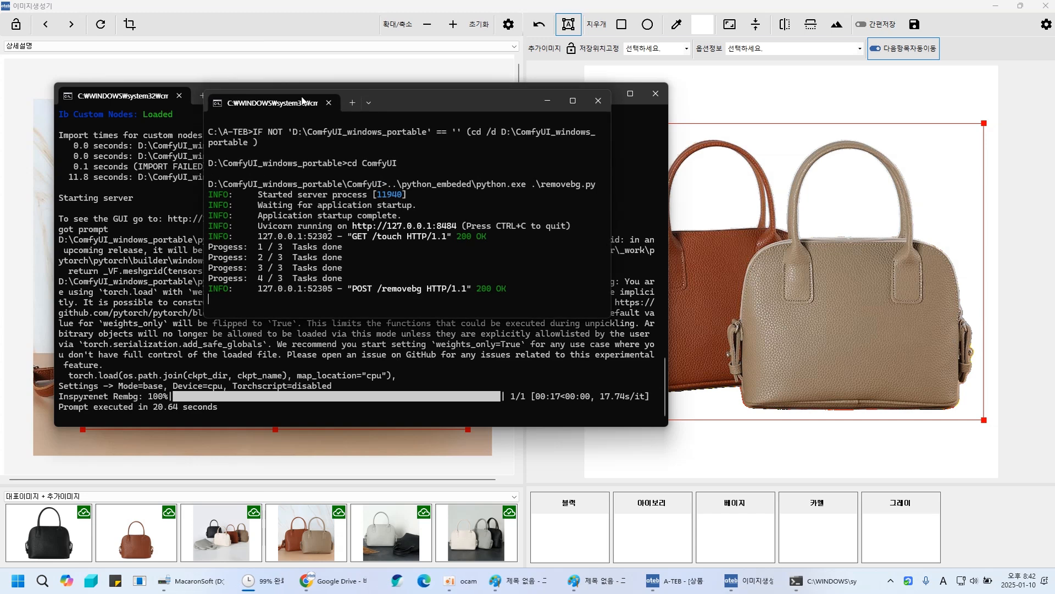
right_click(421, 100)
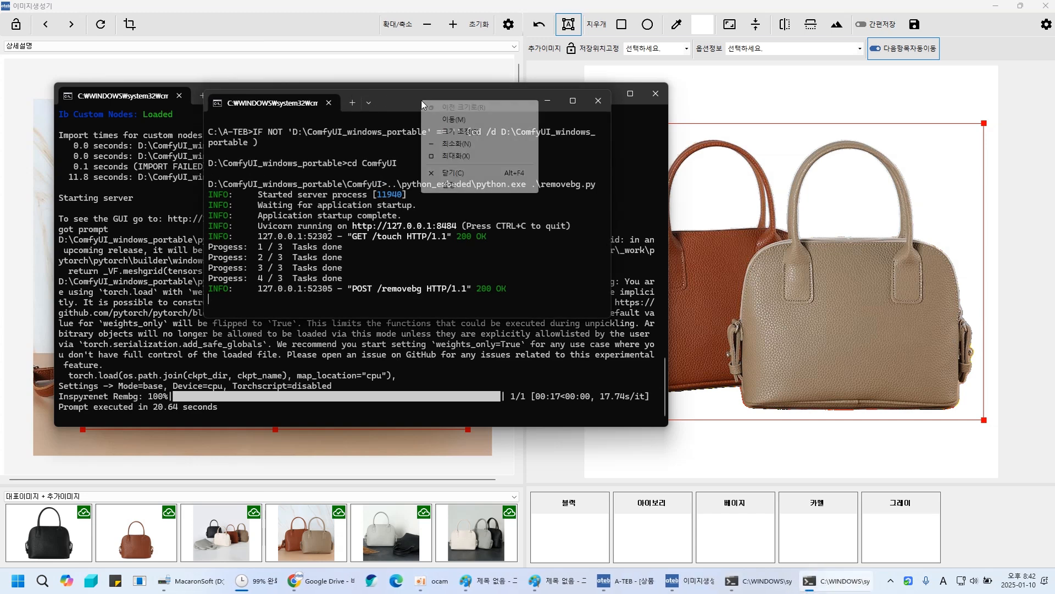
left_click(454, 185)
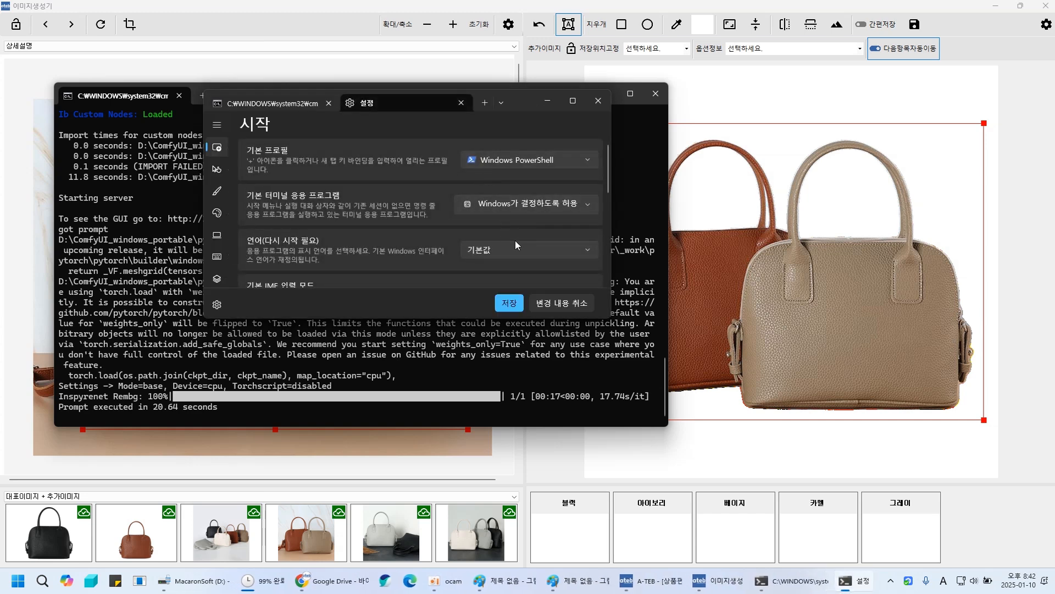
left_click(573, 100)
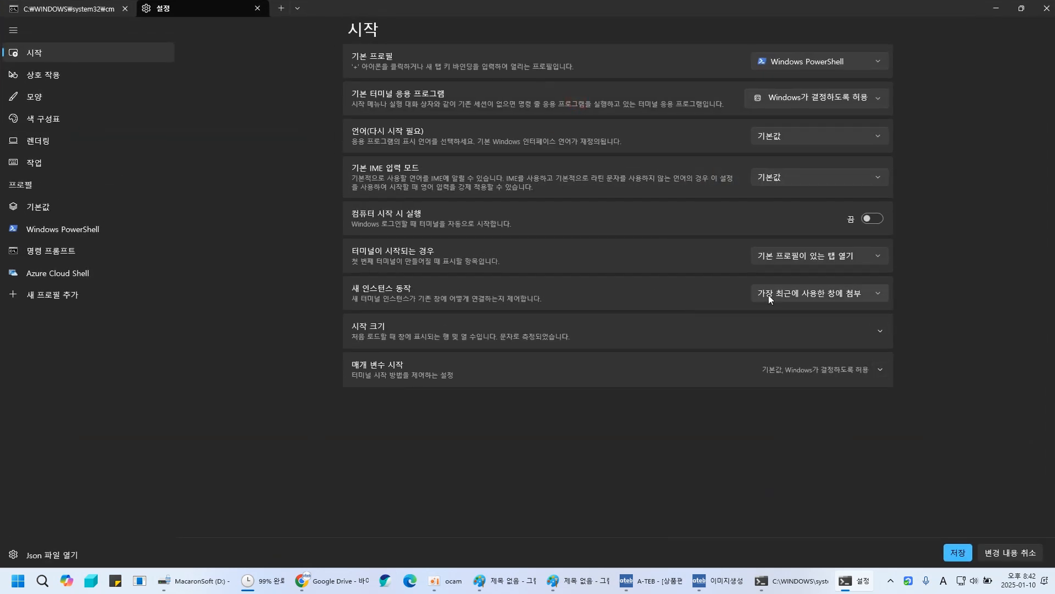
left_click(1022, 8)
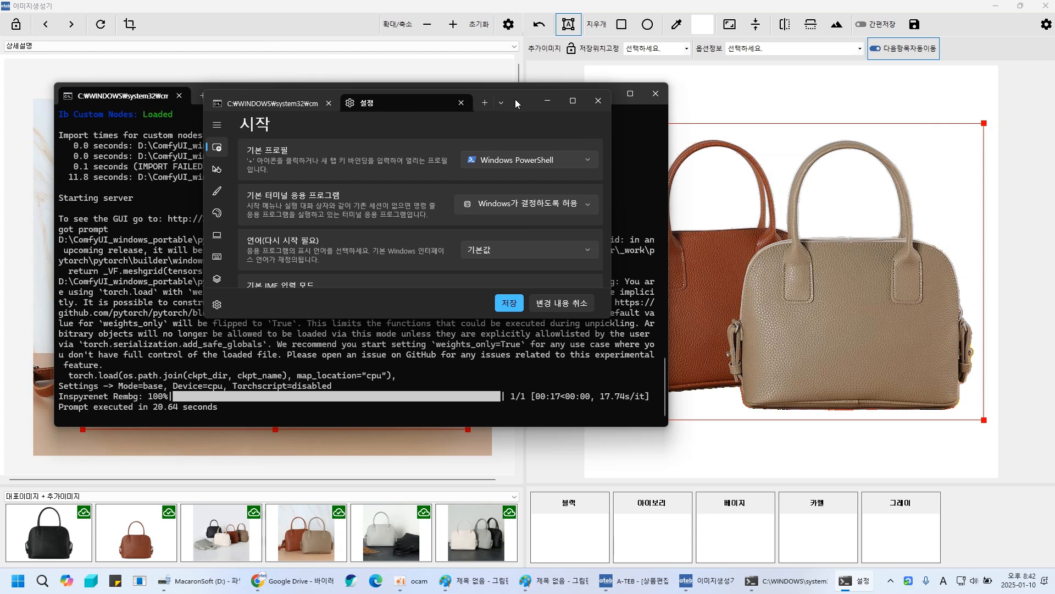
mouse_move(275, 103)
left_mouse_down()
mouse_move(209, 98)
mouse_move(227, 115)
mouse_move(272, 104)
left_mouse_up()
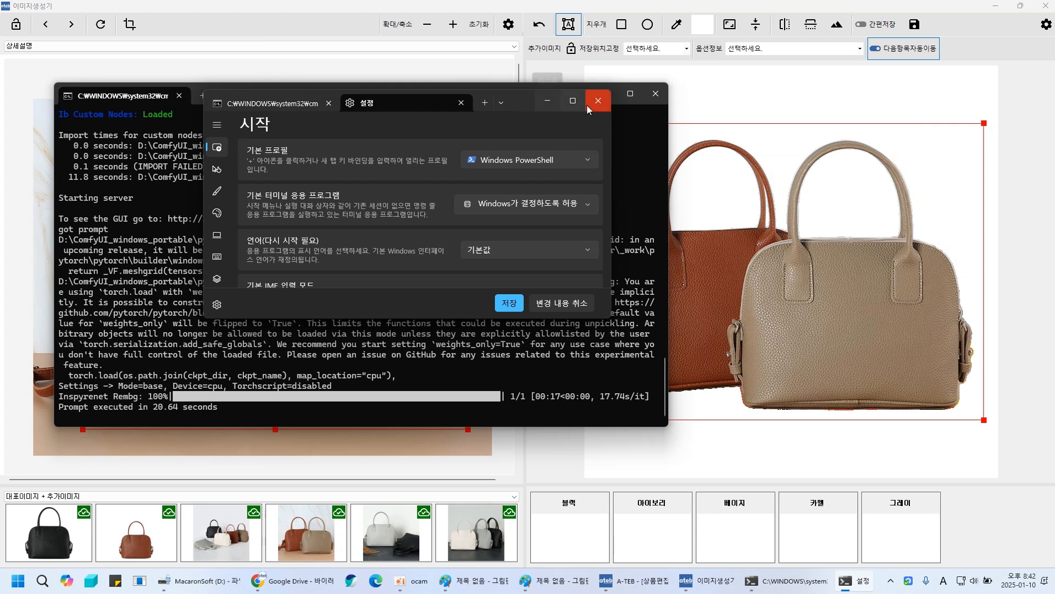
left_click(462, 102)
- Close both local background-removal server console windows
left_click_drag(309, 103, 220, 102)
double_click(266, 105)
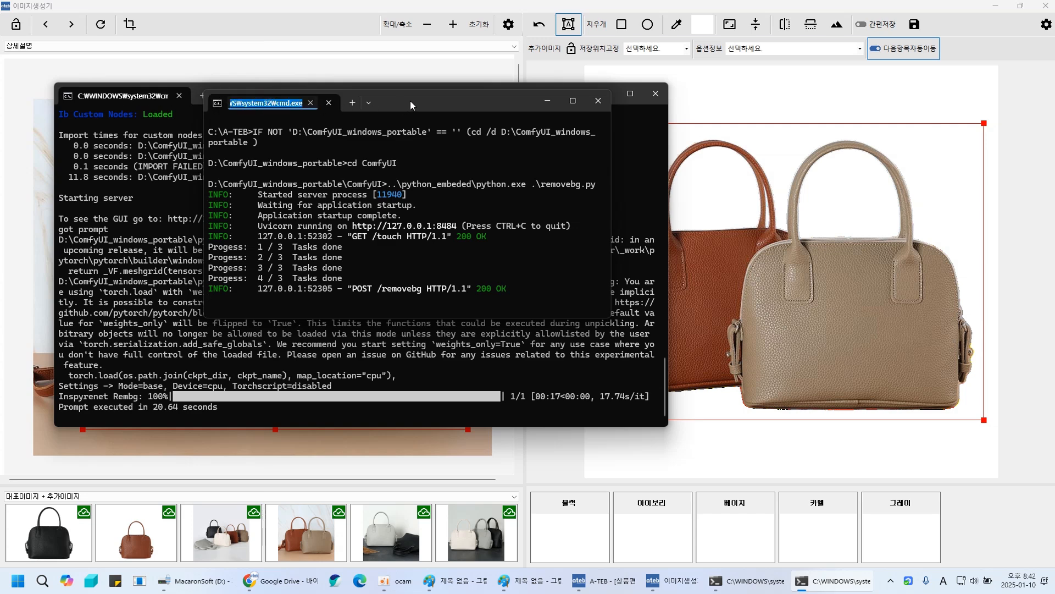
left_click(457, 97)
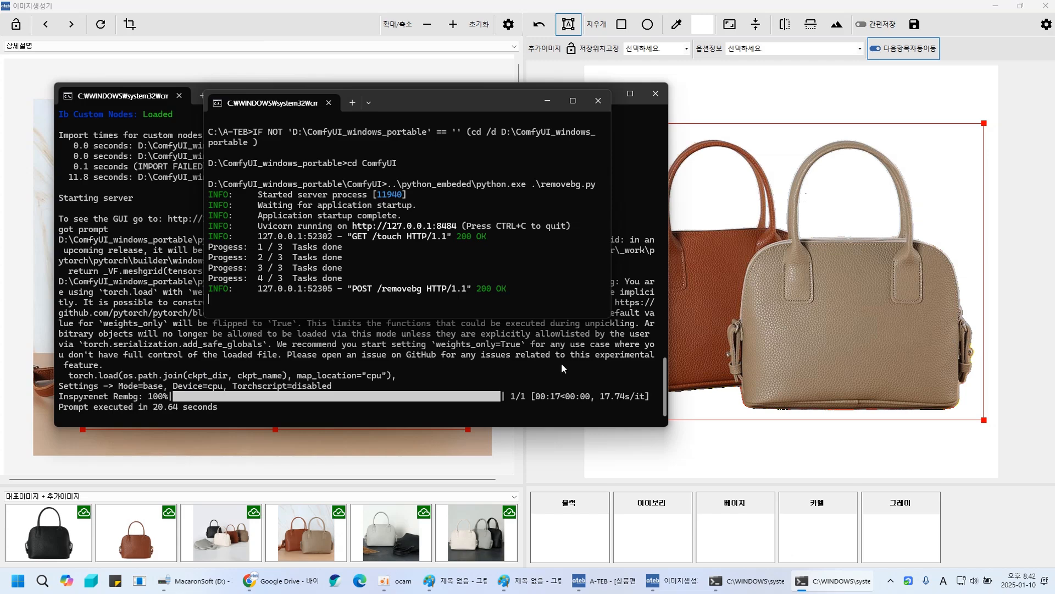
left_click(548, 99)
left_click(602, 96)
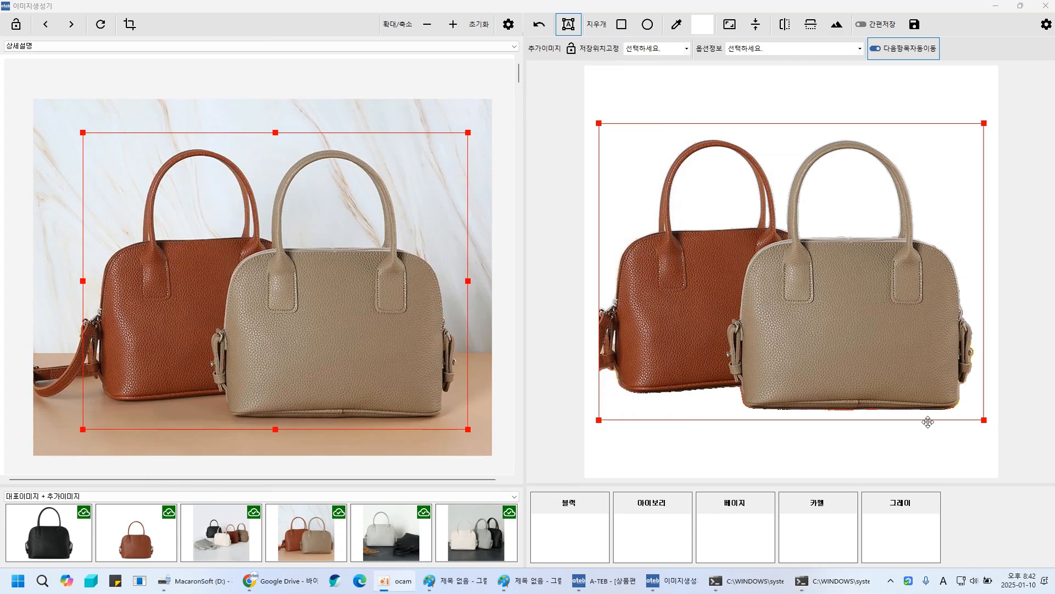
left_click(827, 580)
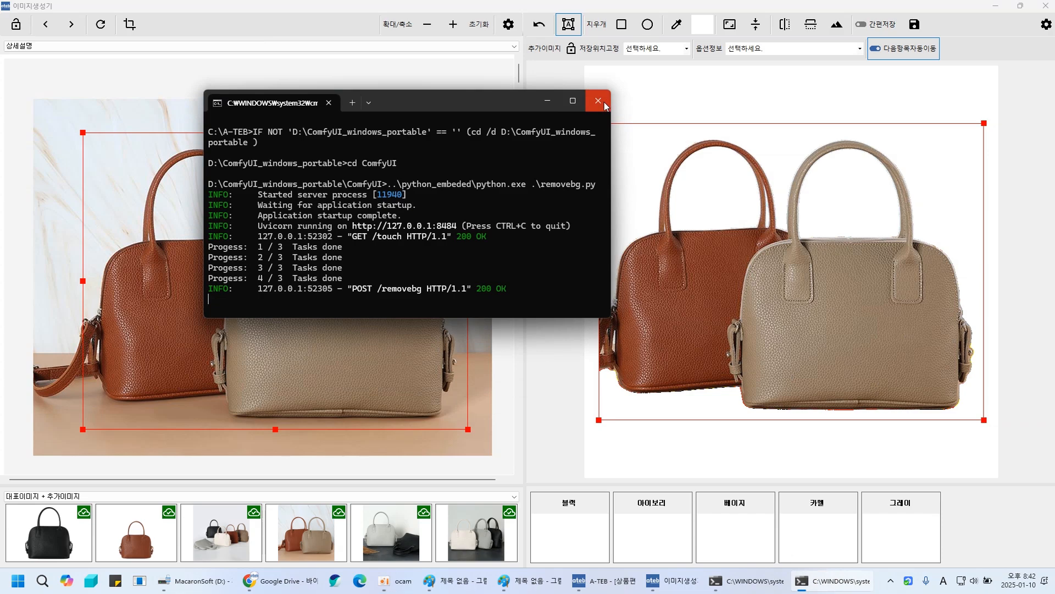
left_click(601, 102)
left_click(825, 586)
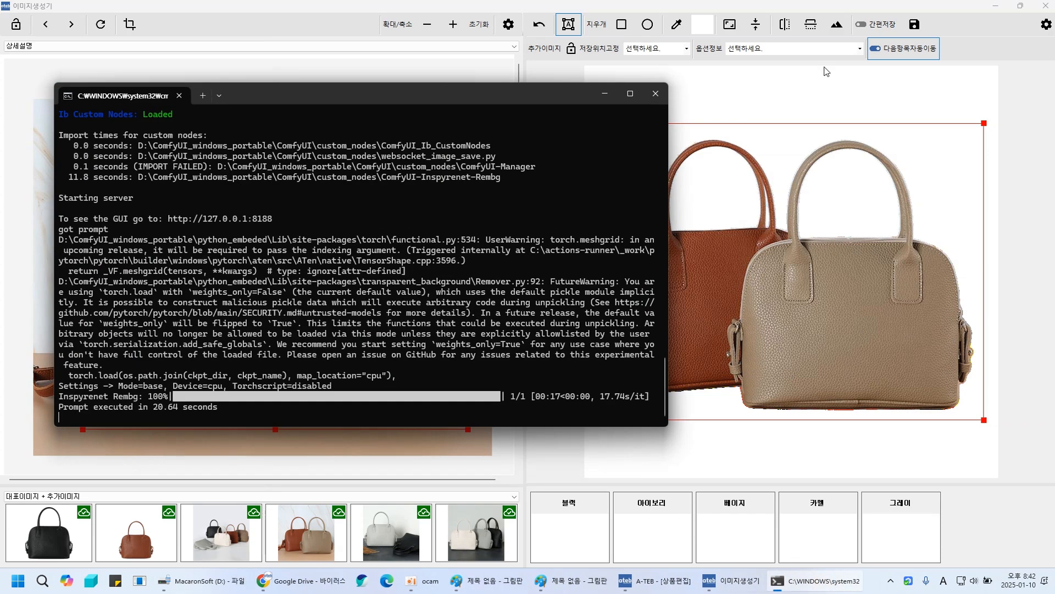
left_click(654, 88)
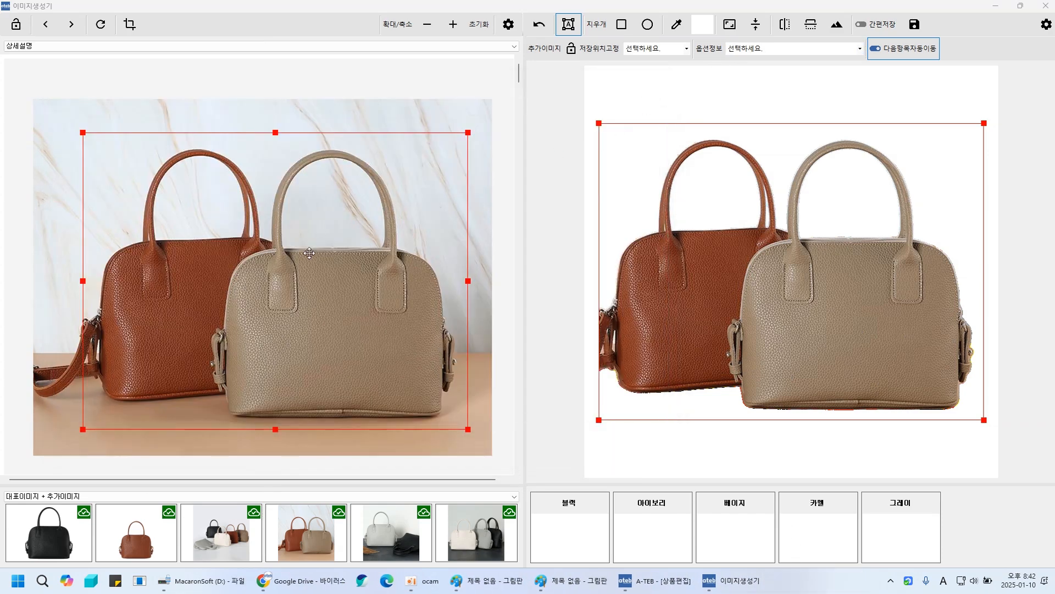
- Adjust the selection box around the two handbags and run background removal on the bag photo
left_click(213, 225)
mouse_move(339, 280)
left_mouse_down()
mouse_move(332, 269)
mouse_move(370, 270)
mouse_move(343, 284)
mouse_move(331, 276)
left_mouse_up()
left_click(839, 29)
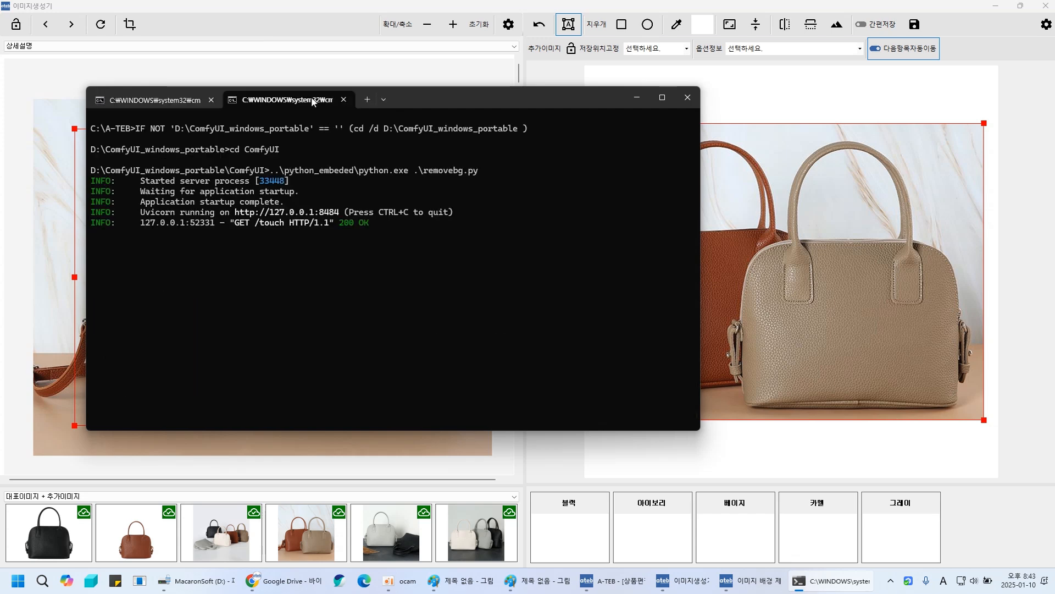
- Switch between the ComfyUI and removebg server console tabs to follow the processing progress
left_click(190, 100)
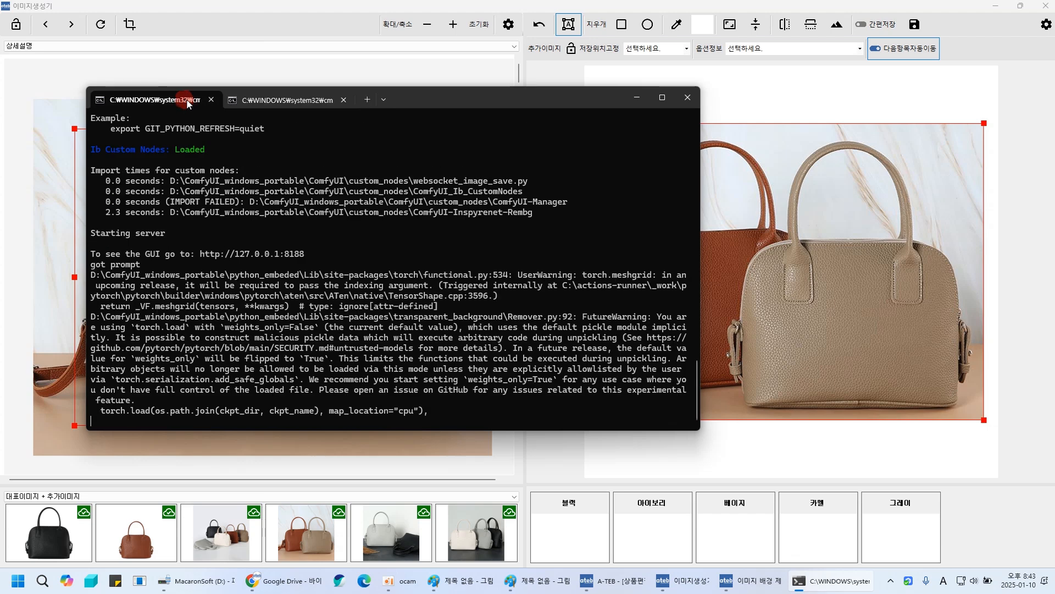
left_click(259, 101)
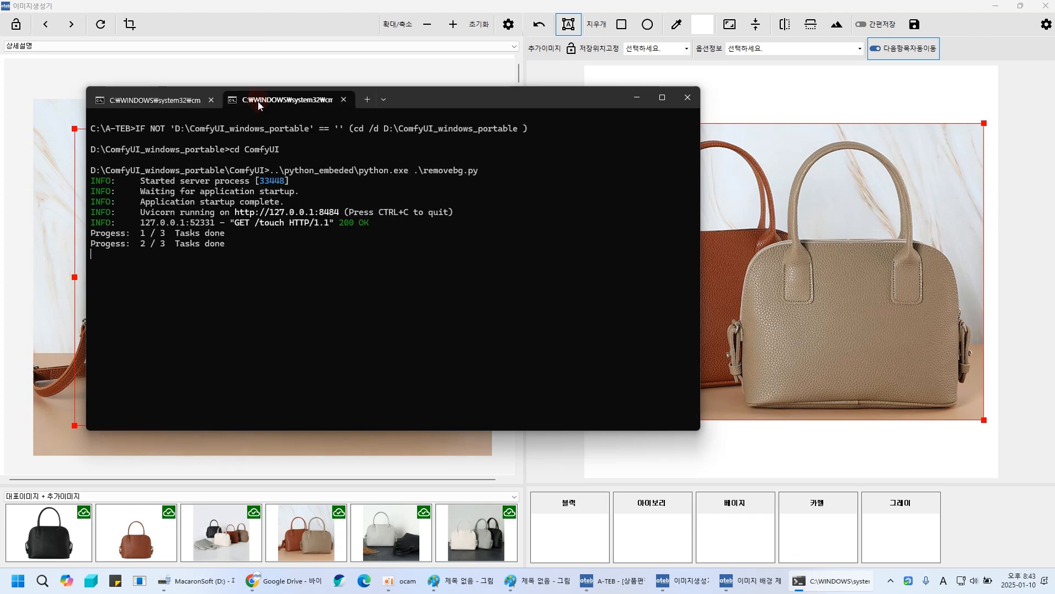
left_click(170, 102)
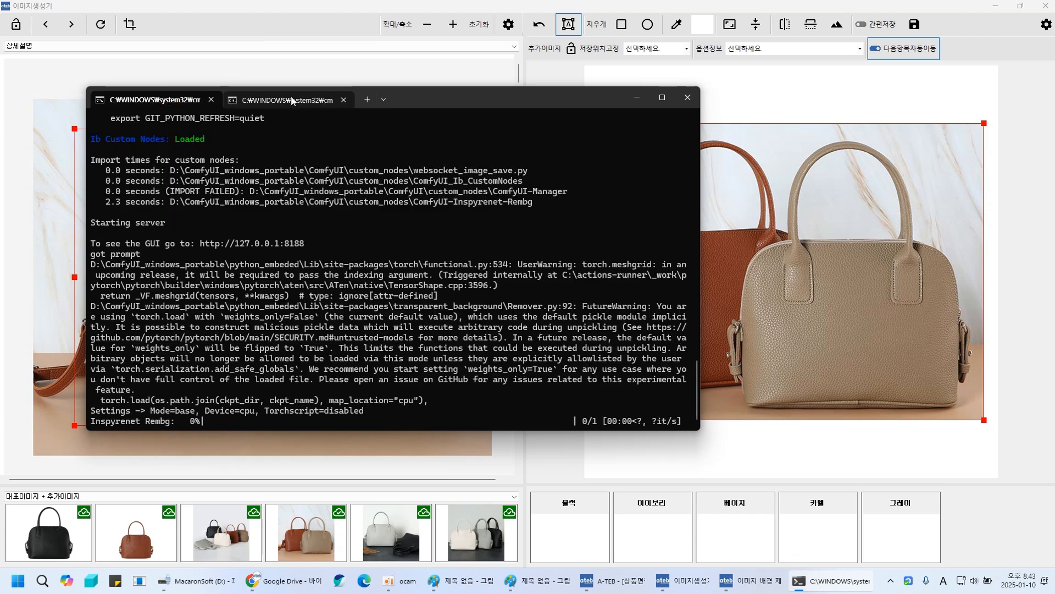
- Minimize the server console, move it aside, then restore it to check the finished run and minimize it again
left_click(638, 97)
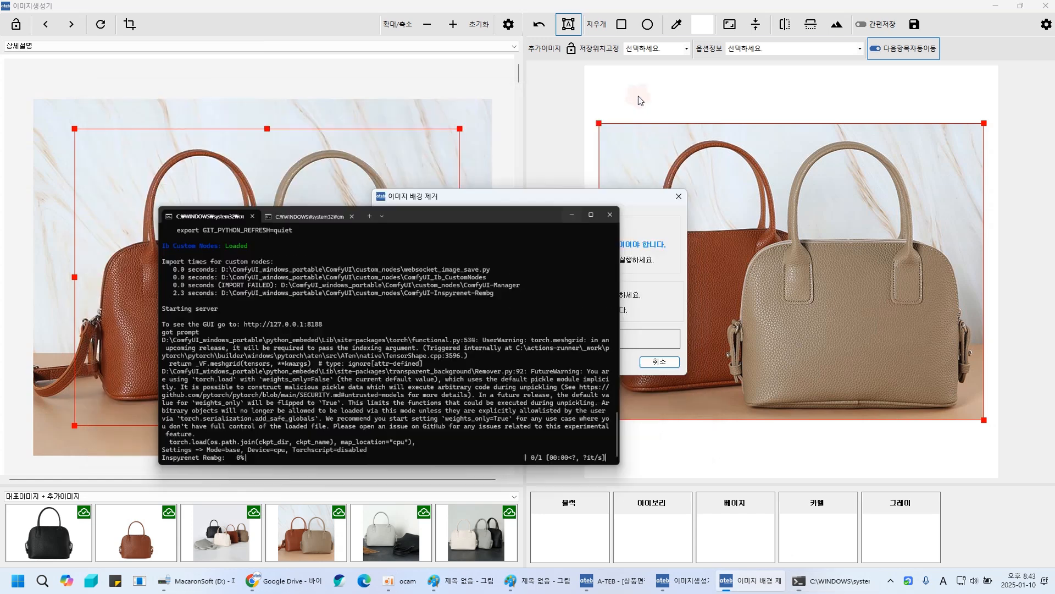
left_click(506, 347)
left_click_drag(543, 199, 374, 92)
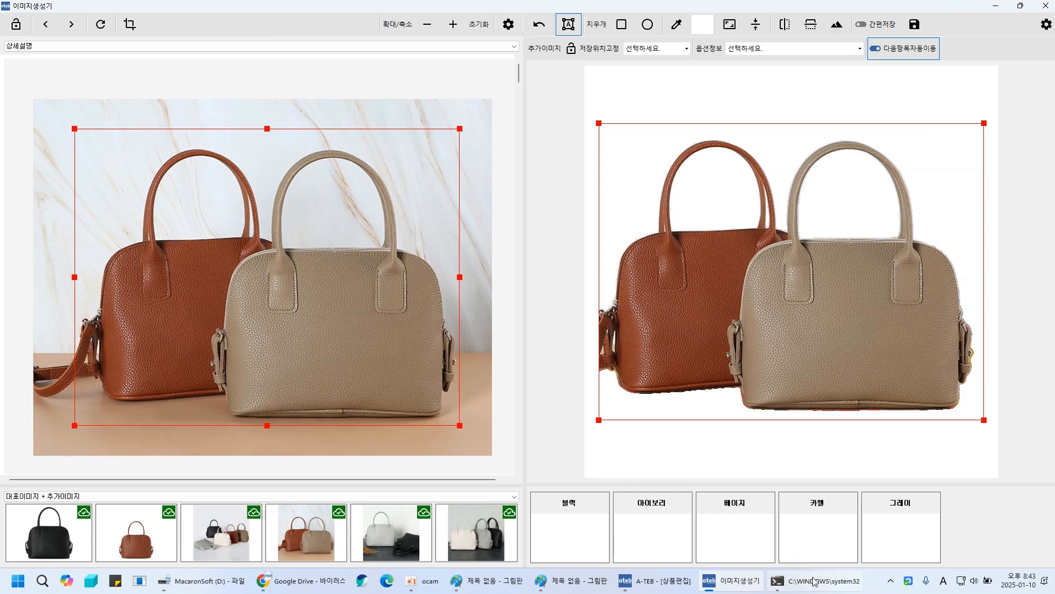
left_click(814, 581)
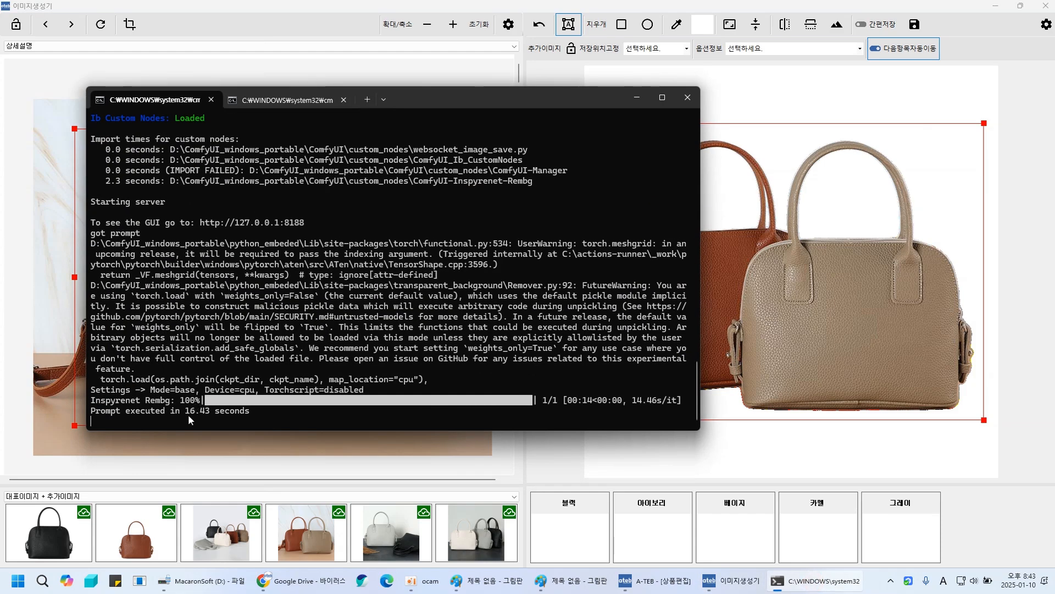
left_click(637, 97)
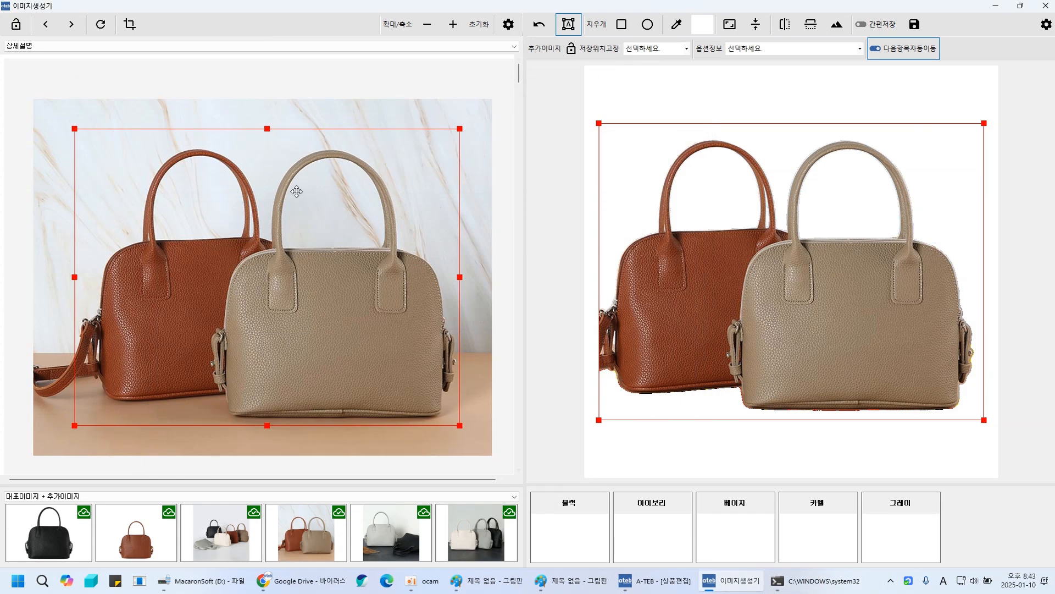
- Go to the next product and frame the black duffel bag in the detail image with the selection box
left_click(71, 24)
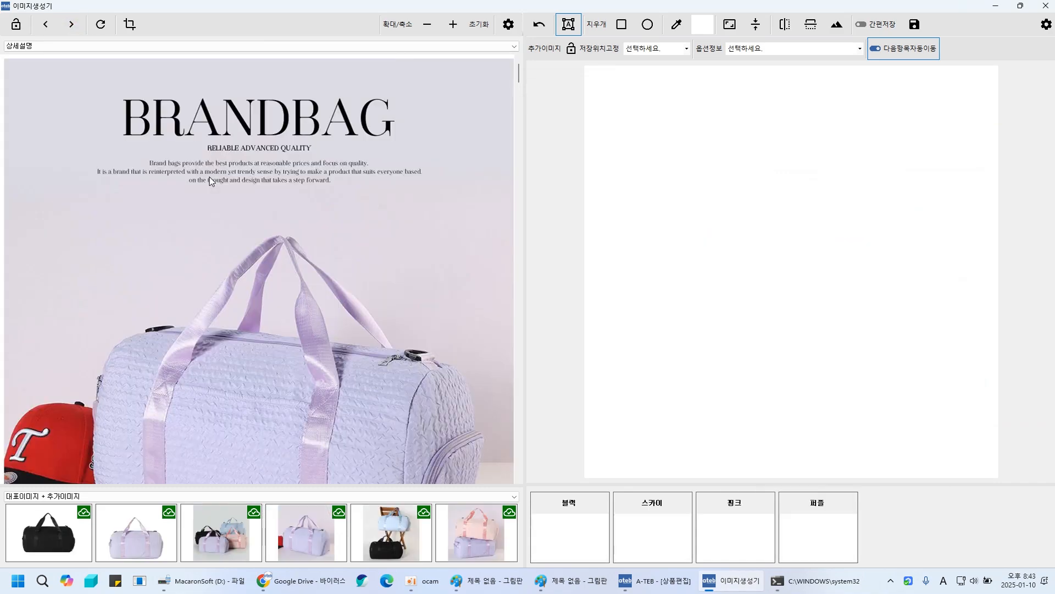
scroll(210, 177, "down", 10)
scroll(221, 242, "down", 10)
left_click_drag(346, 295, 157, 192)
scroll(199, 206, "up", 4)
left_click_drag(262, 298, 489, 384)
double_click(307, 267)
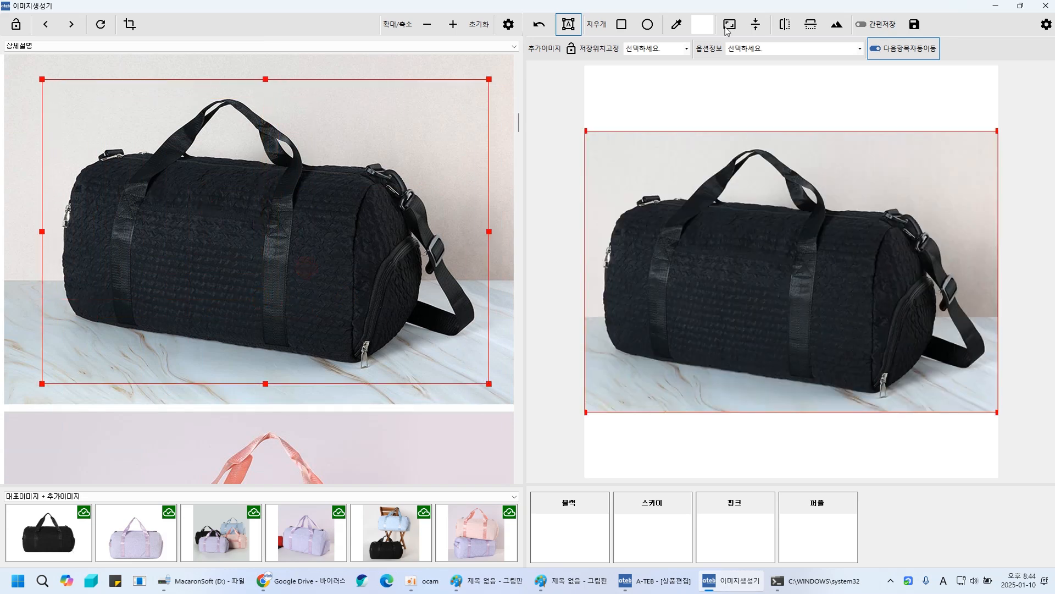
- Run background removal on the black duffel bag and check the server console before minimizing it
left_click(836, 24)
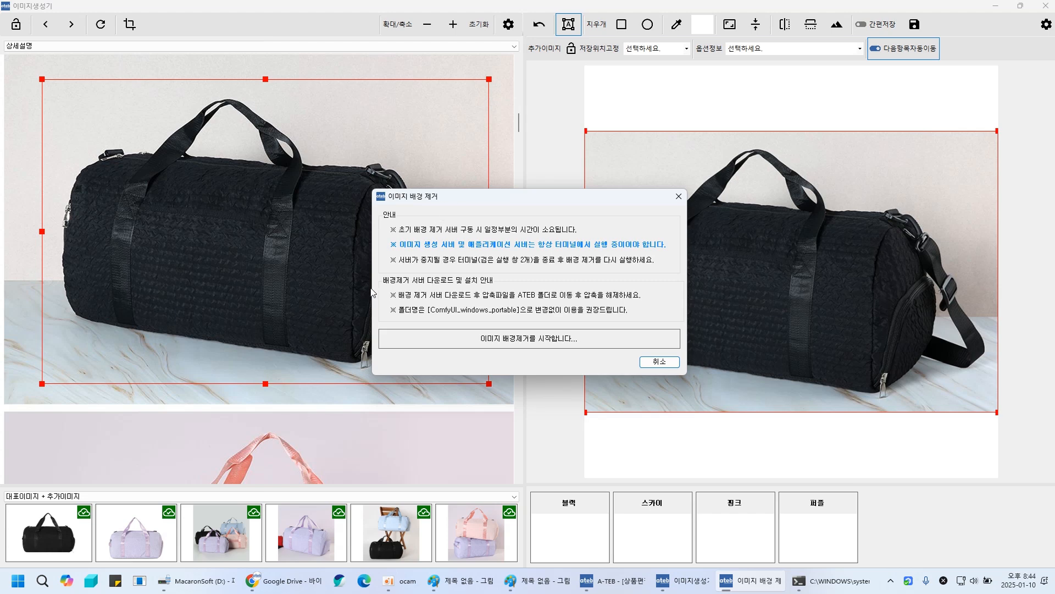
mouse_move(843, 587)
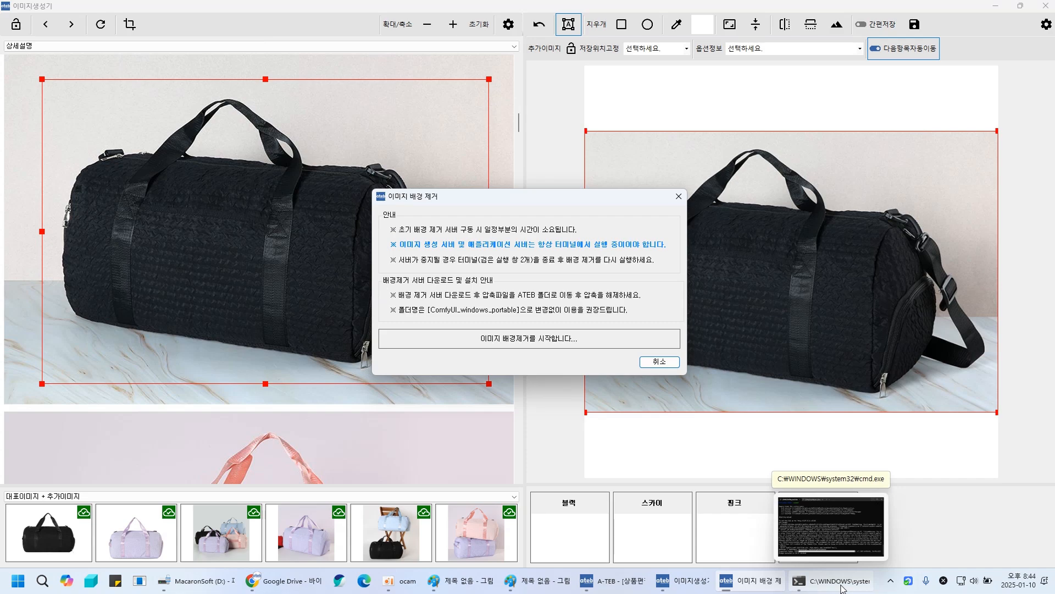
left_click(843, 587)
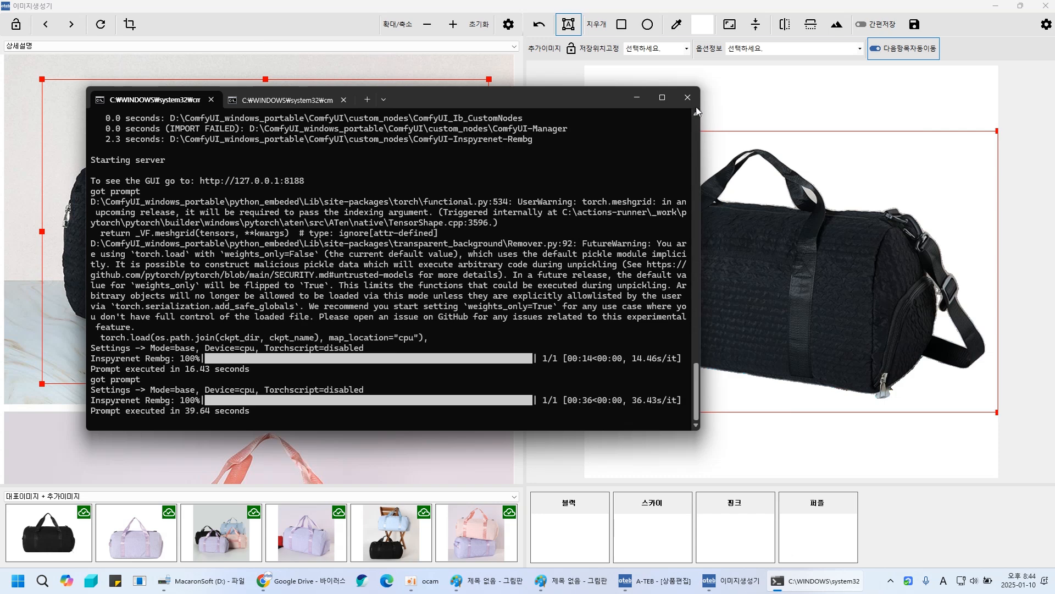
left_click(637, 98)
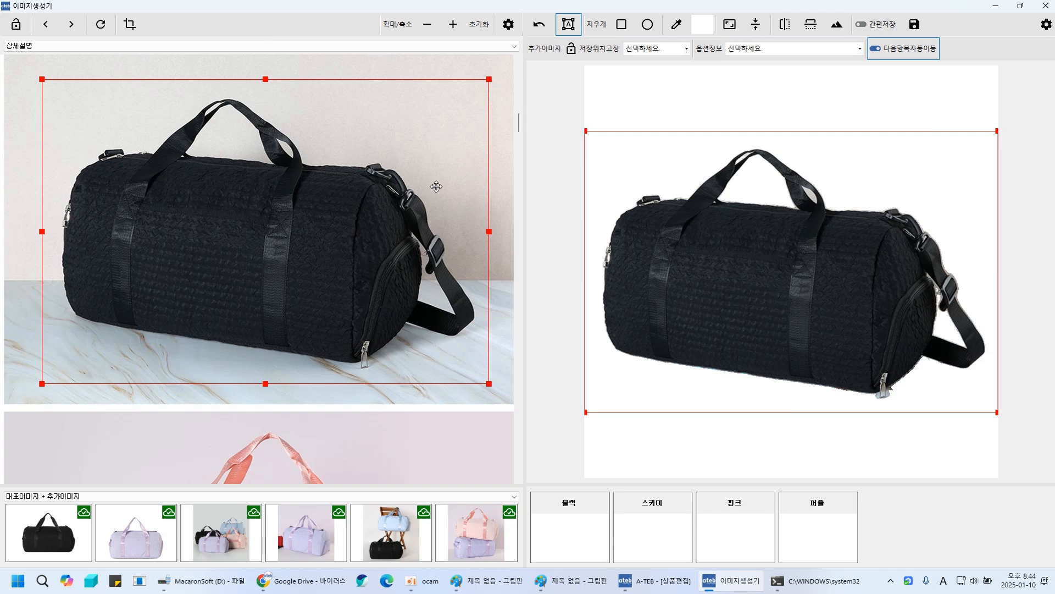
- Bring back the server console and switch between its two tabs to review the processing logs
mouse_move(293, 590)
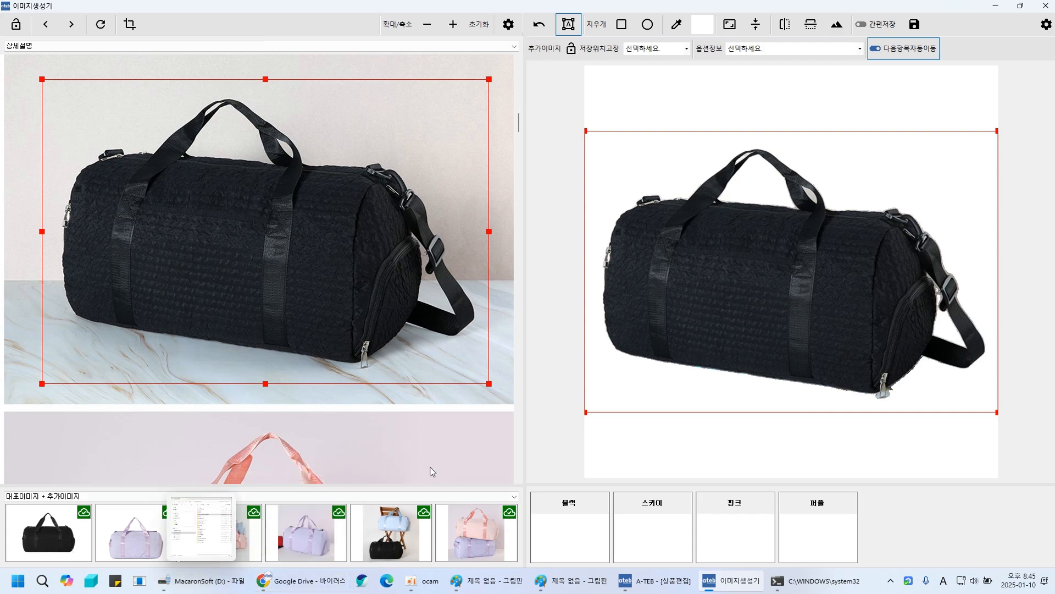
left_click(814, 580)
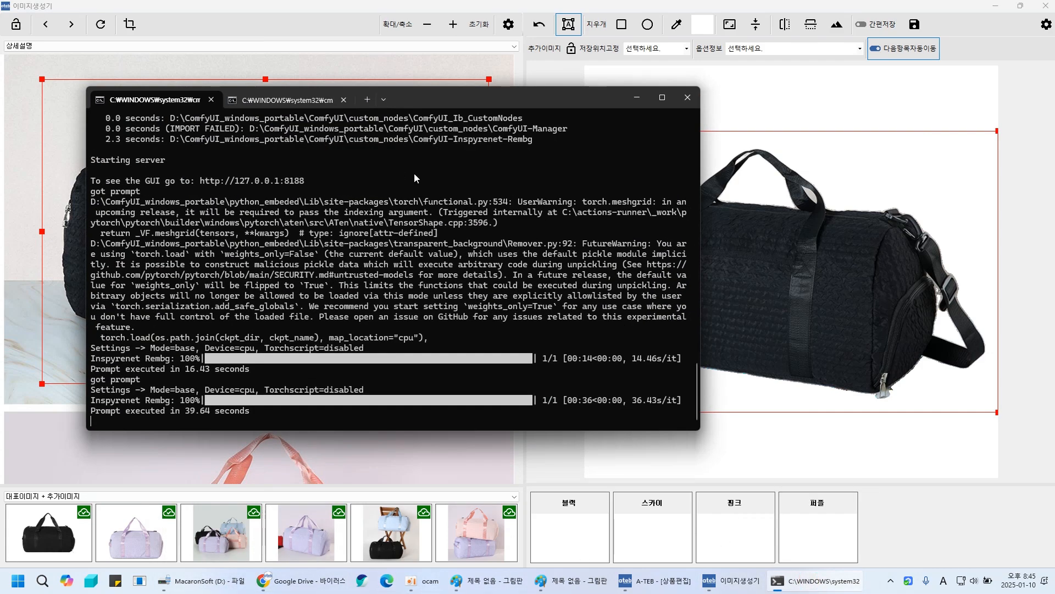
left_click(281, 100)
left_click(193, 100)
left_click(276, 102)
- Open the terminal settings from the tab menu, scroll through them, close them and minimize the console
right_click(455, 99)
left_click(483, 183)
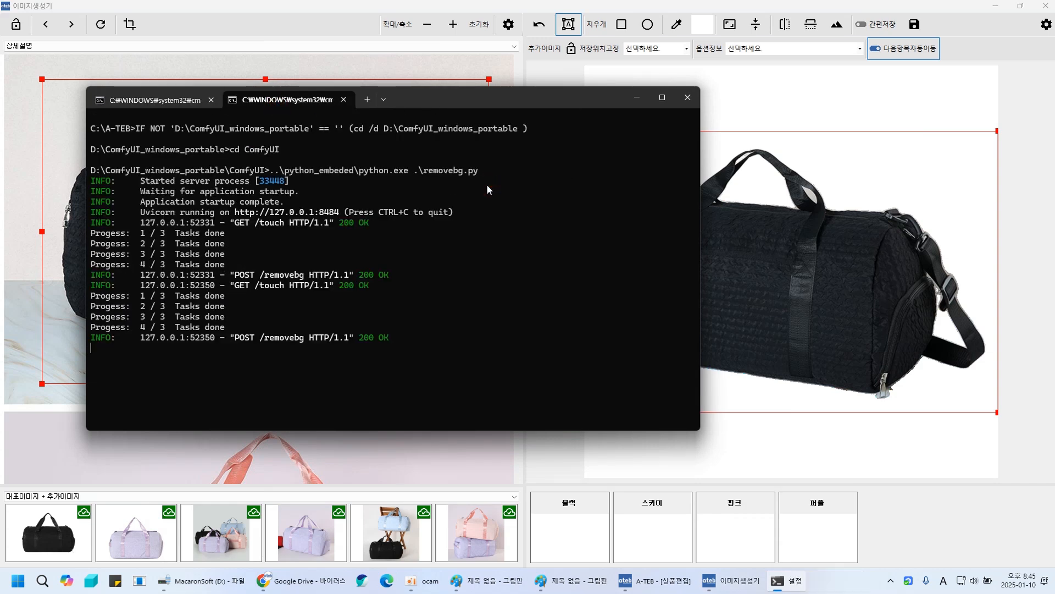
scroll(375, 297, "down", 3)
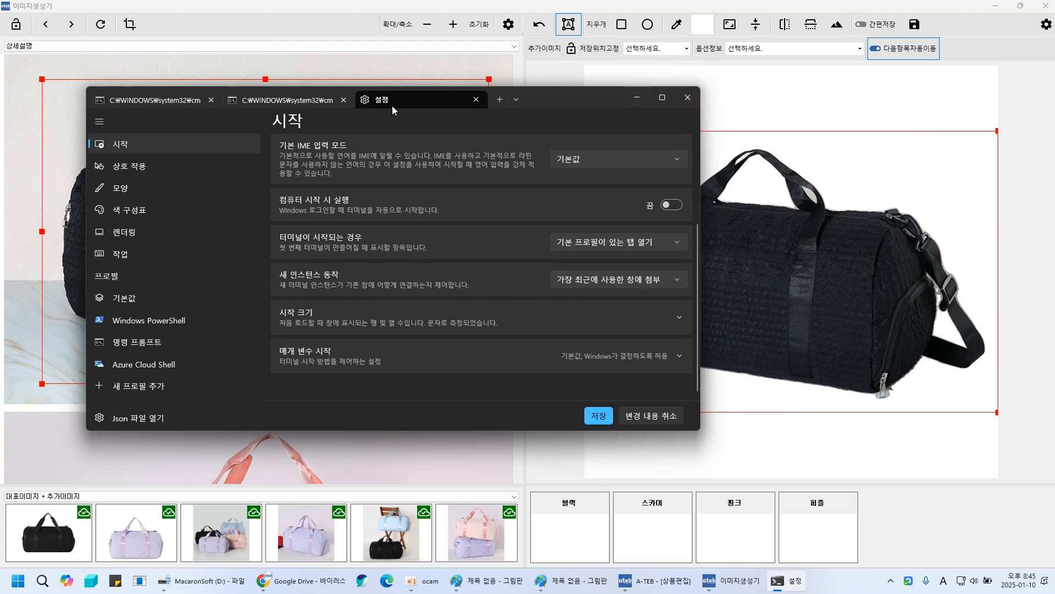
left_click(475, 99)
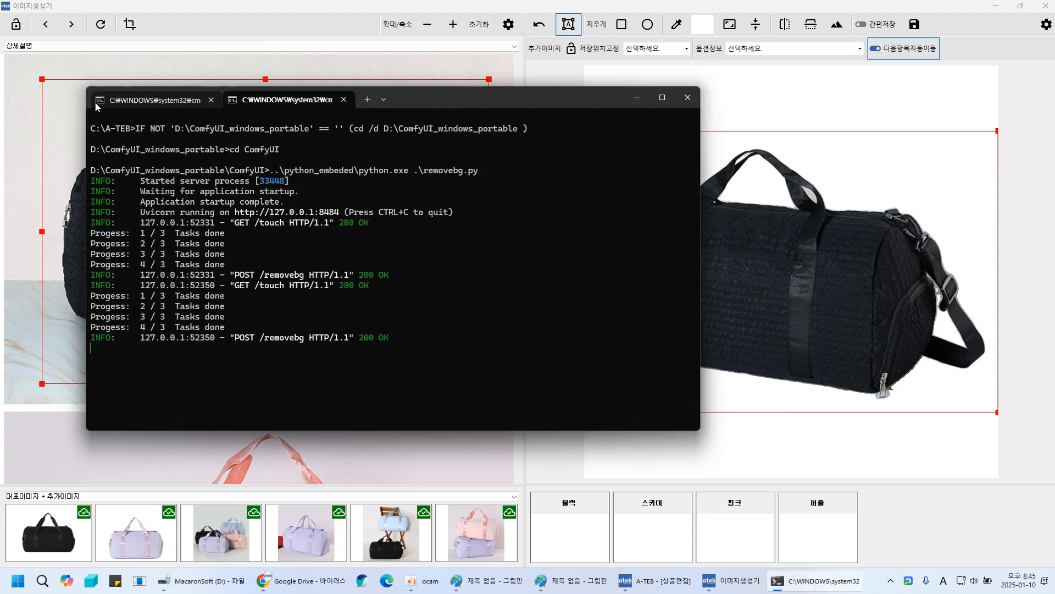
left_click(637, 98)
- Scroll to the stacked pink and lavender duffel bags and frame them with the selection box
scroll(233, 232, "down", 5)
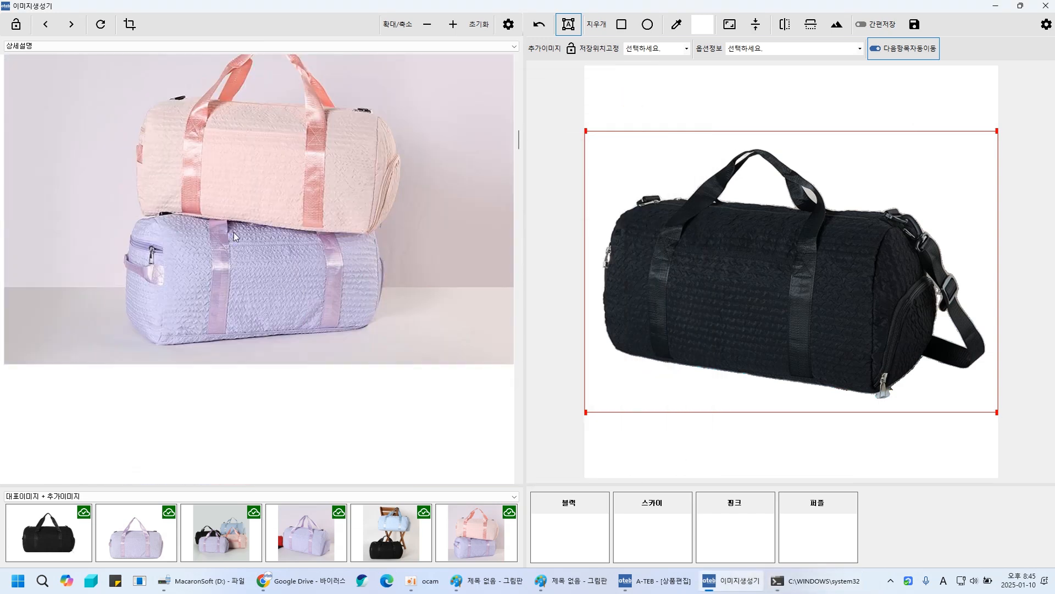
left_click(173, 135)
scroll(266, 208, "down", 5)
left_click_drag(304, 218, 217, 250)
scroll(227, 170, "up", 3)
scroll(227, 169, "up", 3)
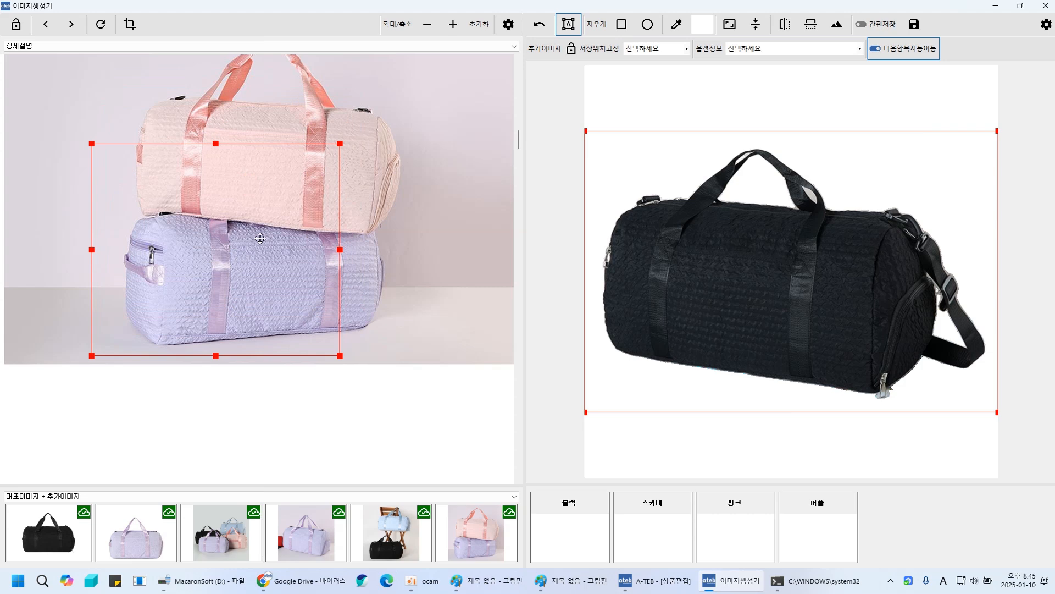
left_click_drag(341, 144, 435, 74)
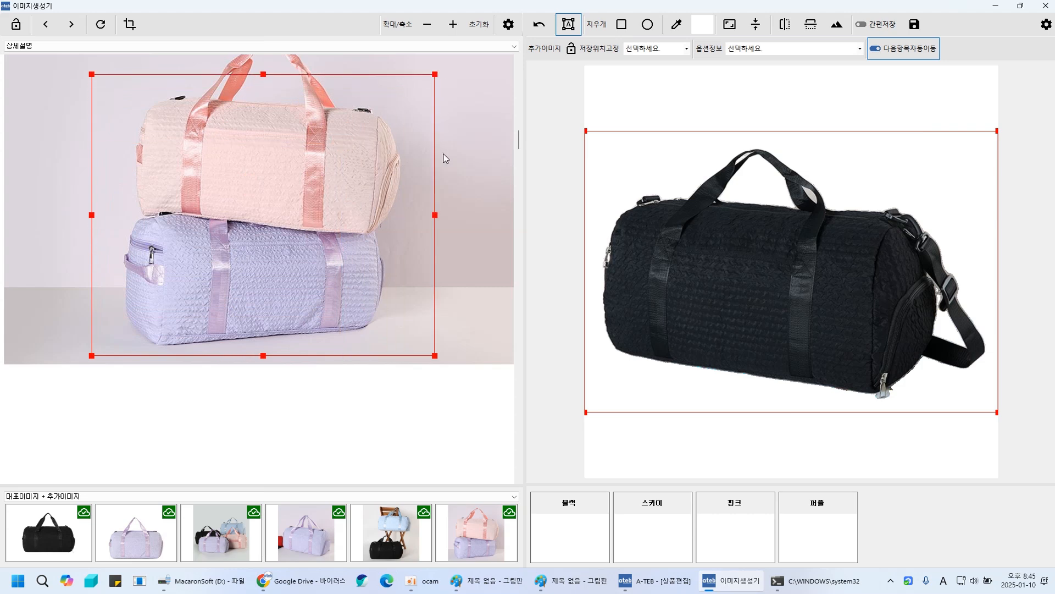
left_click(274, 220)
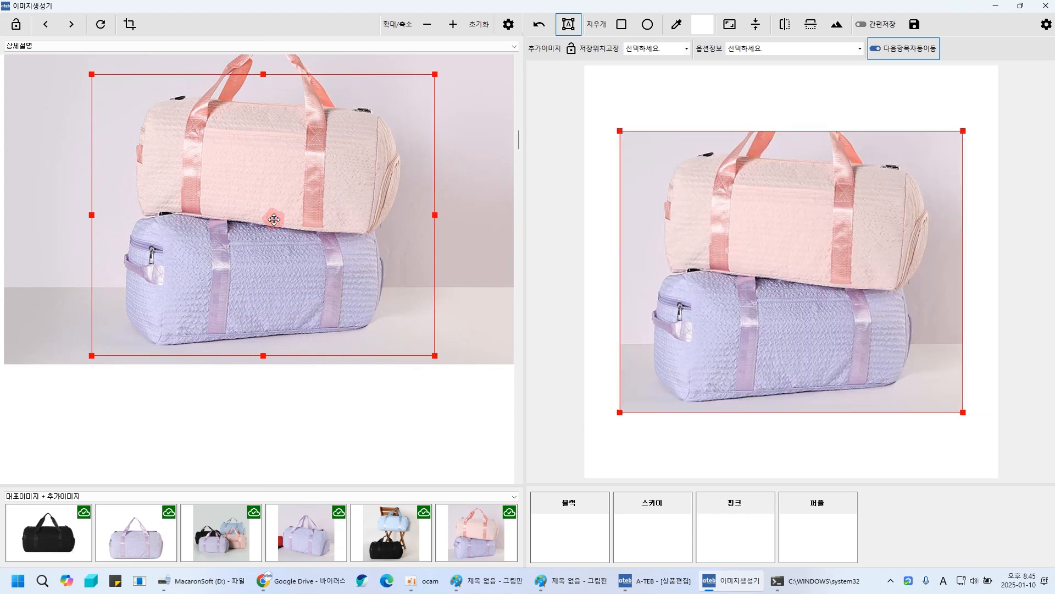
- Open background removal for the stacked duffel bags and toggle the server console from the taskbar
left_click(836, 24)
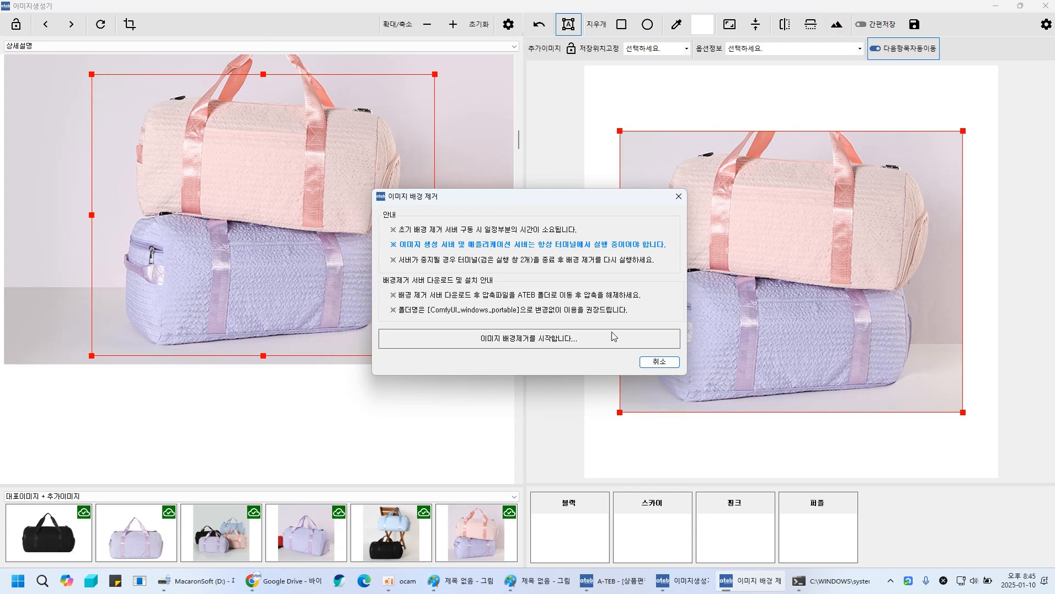
left_click(835, 589)
left_click(837, 589)
- Switch to the browser's Naver cafe tab and read the guide's server download instructions
left_click(284, 581)
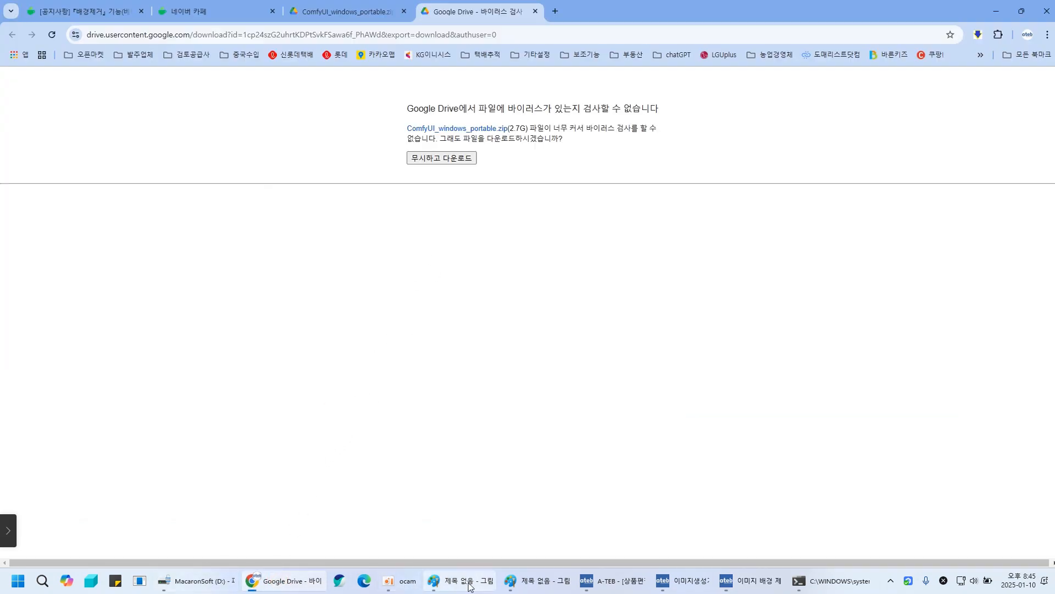
left_click(194, 11)
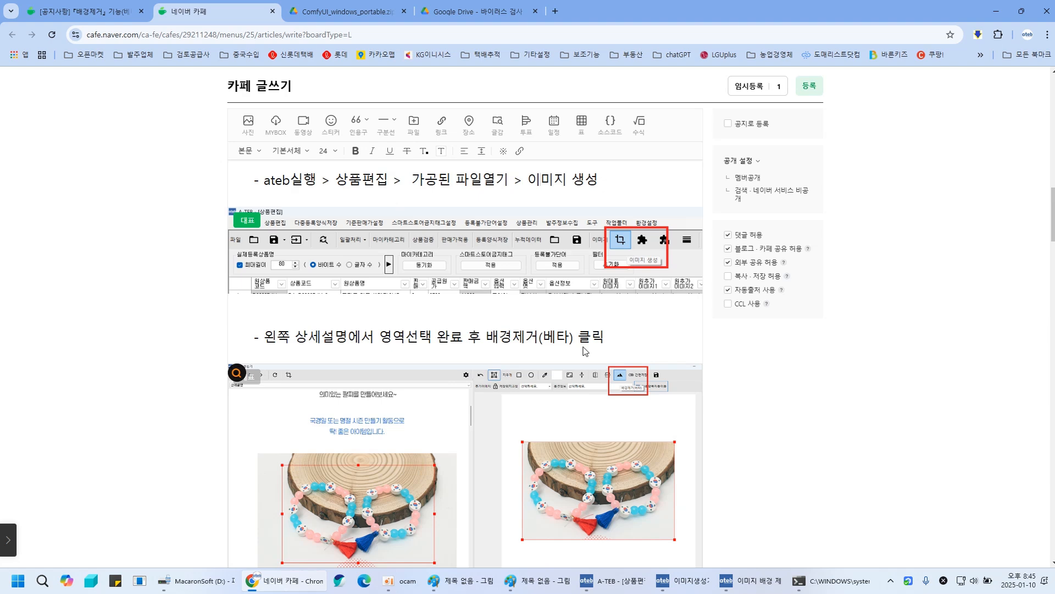
scroll(544, 377, "down", 4)
scroll(544, 377, "down", 4)
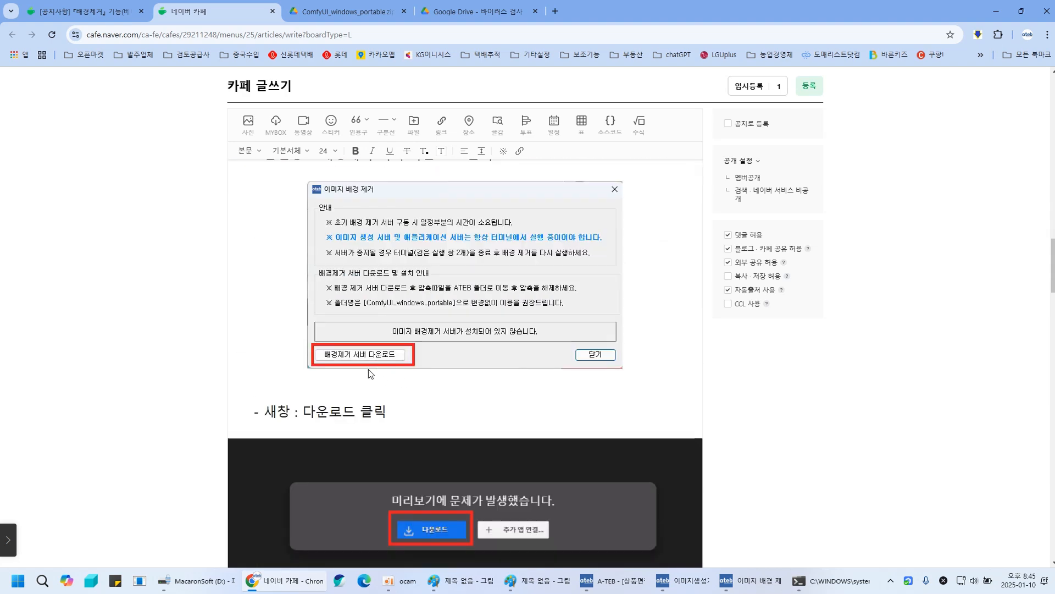
scroll(453, 330, "down", 4)
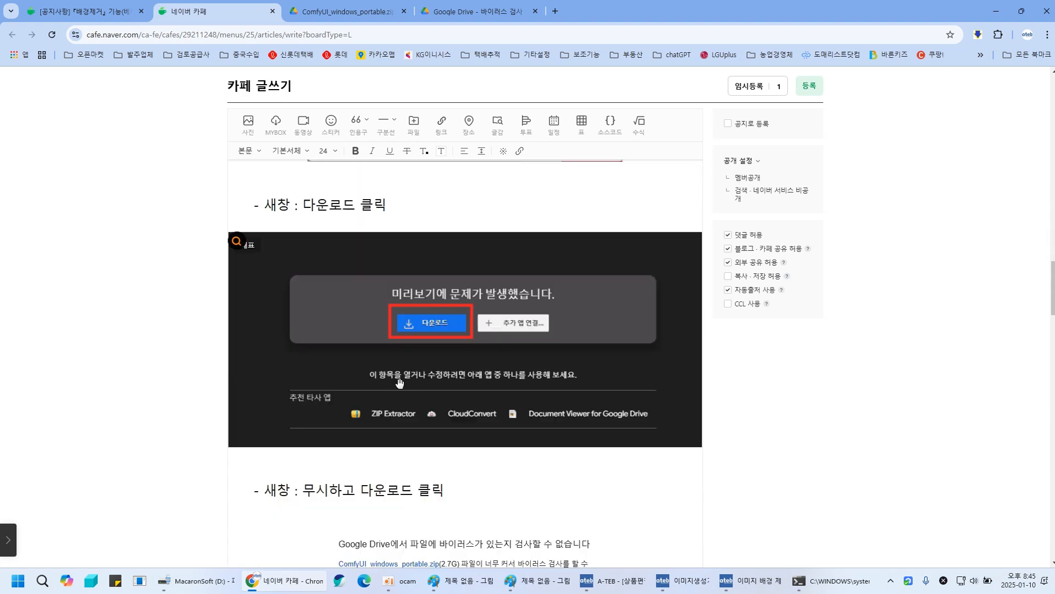
scroll(424, 336, "down", 4)
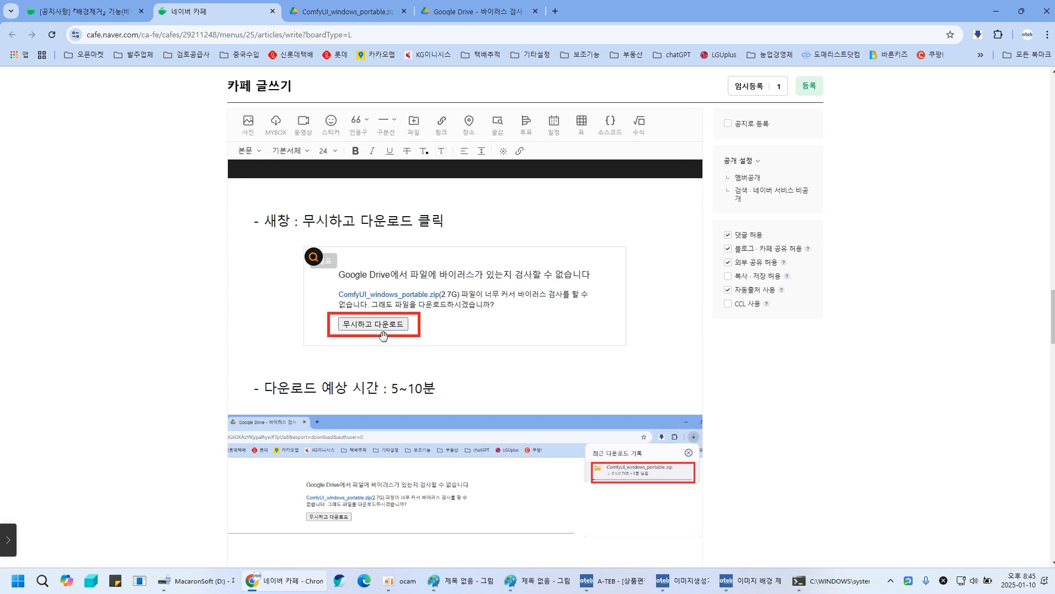
- Scroll through the guide's sections on extracting the archive, moving the ComfyUI folder under A-TEB, and server settings
scroll(623, 281, "down", 4)
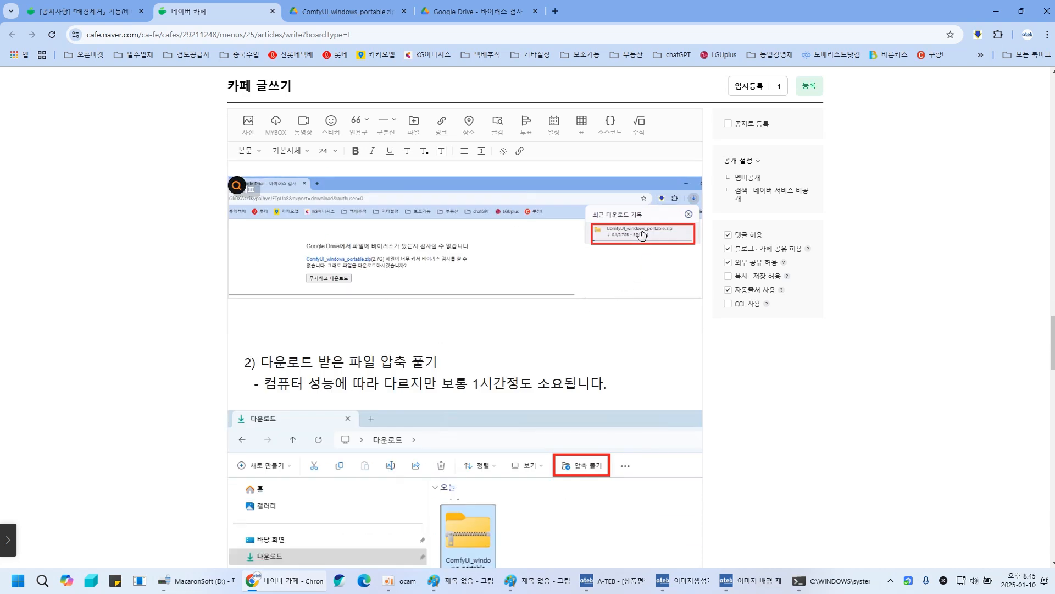
scroll(459, 306, "down", 4)
scroll(463, 308, "up", 4)
scroll(622, 253, "down", 4)
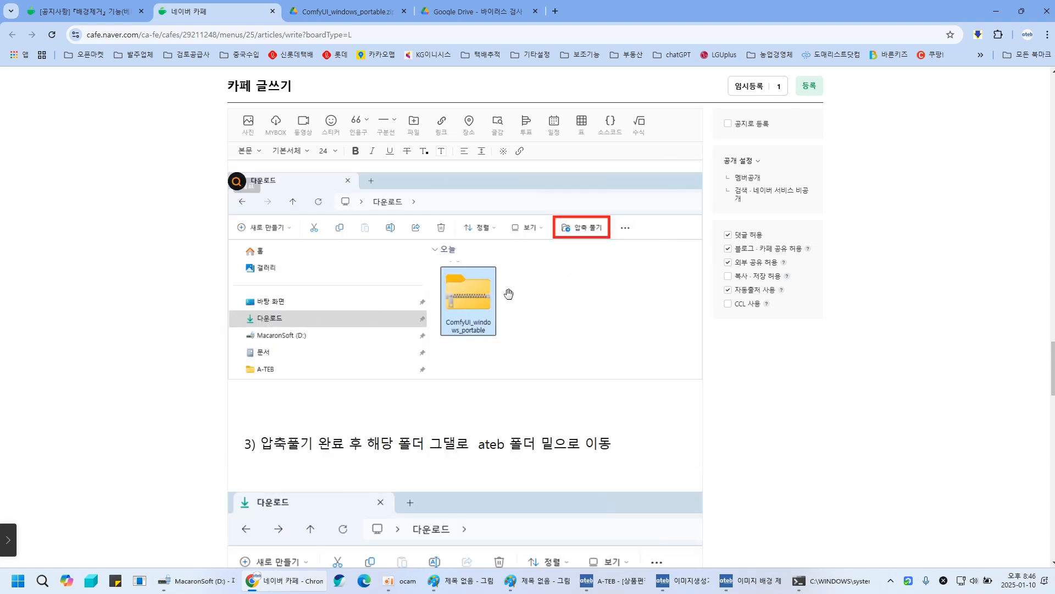
scroll(566, 332, "down", 4)
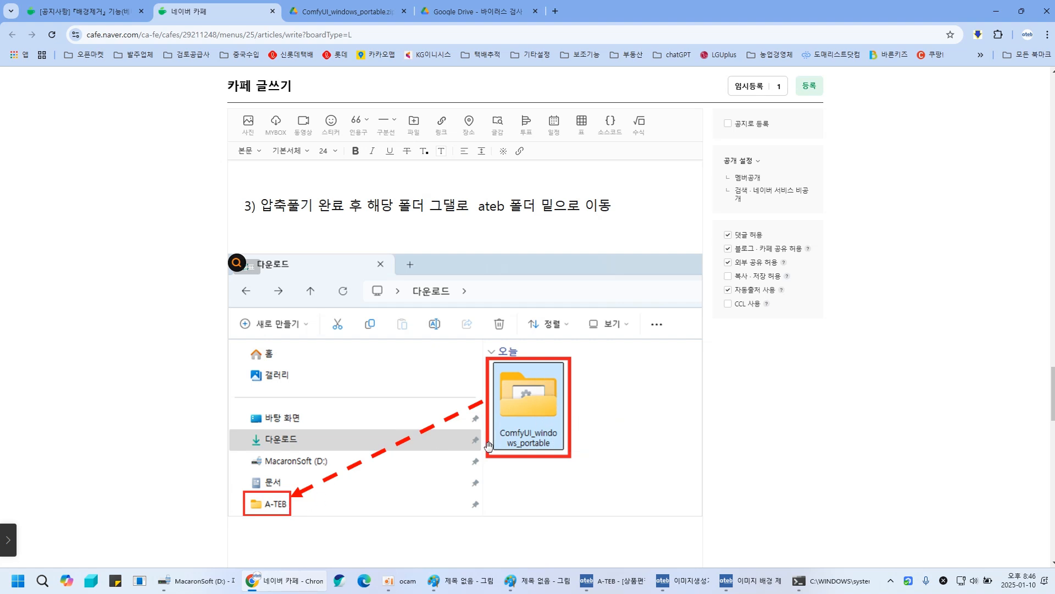
scroll(447, 392, "down", 4)
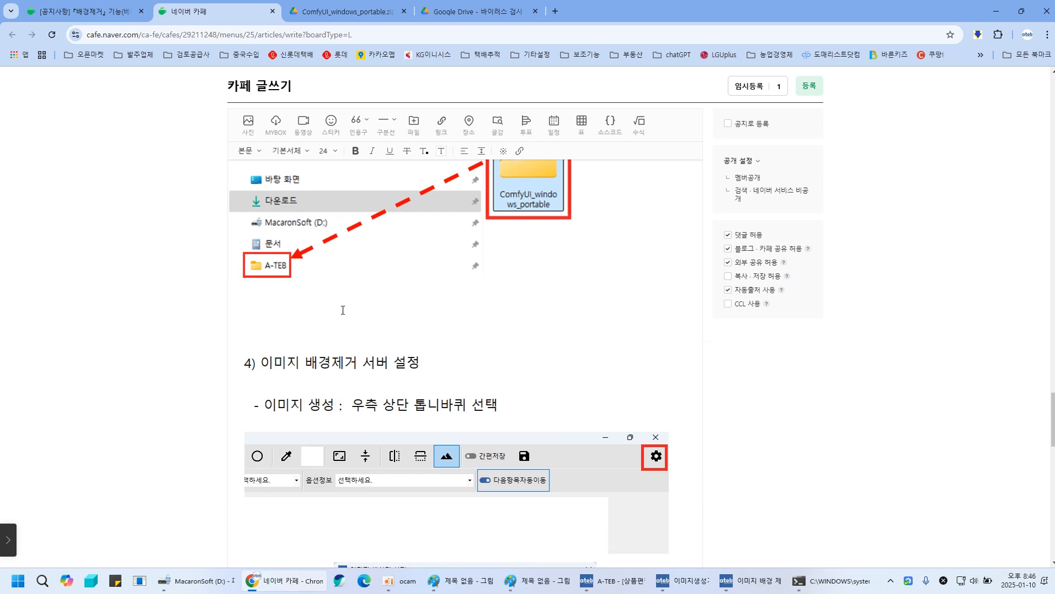
scroll(342, 310, "up", 4)
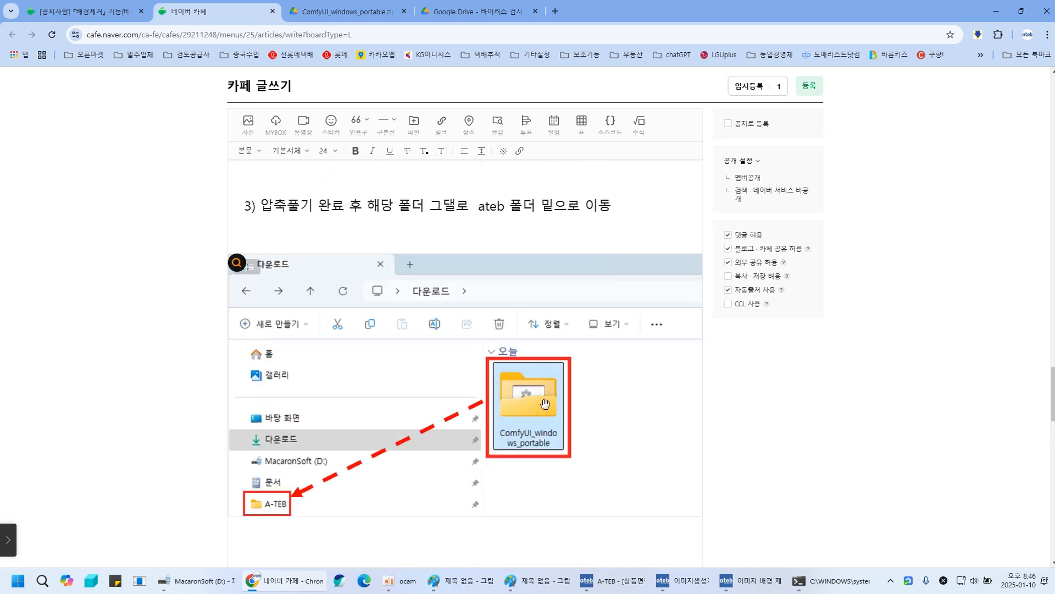
scroll(541, 401, "down", 7)
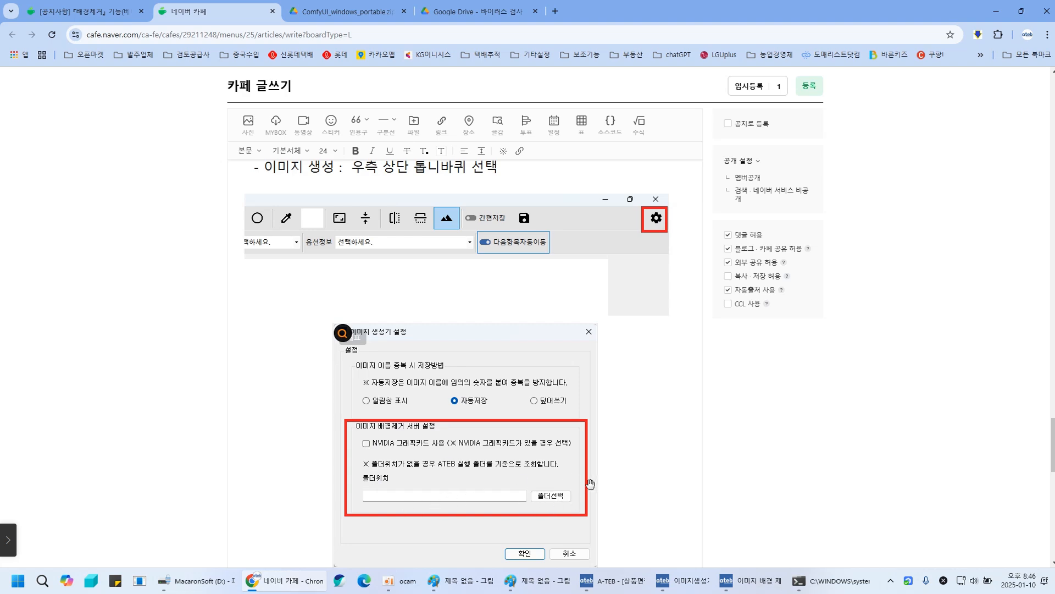
- Scroll through the guide's image background-removal server settings section, the GPU and folder options, and the run instructions
scroll(542, 368, "down", 4)
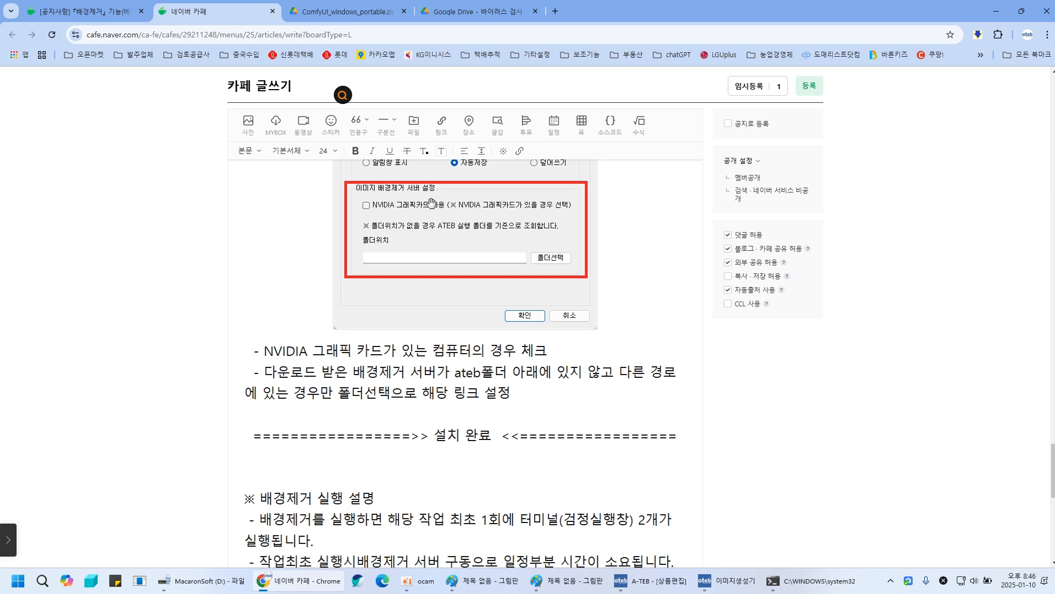
scroll(429, 405, "down", 4)
scroll(430, 405, "down", 5)
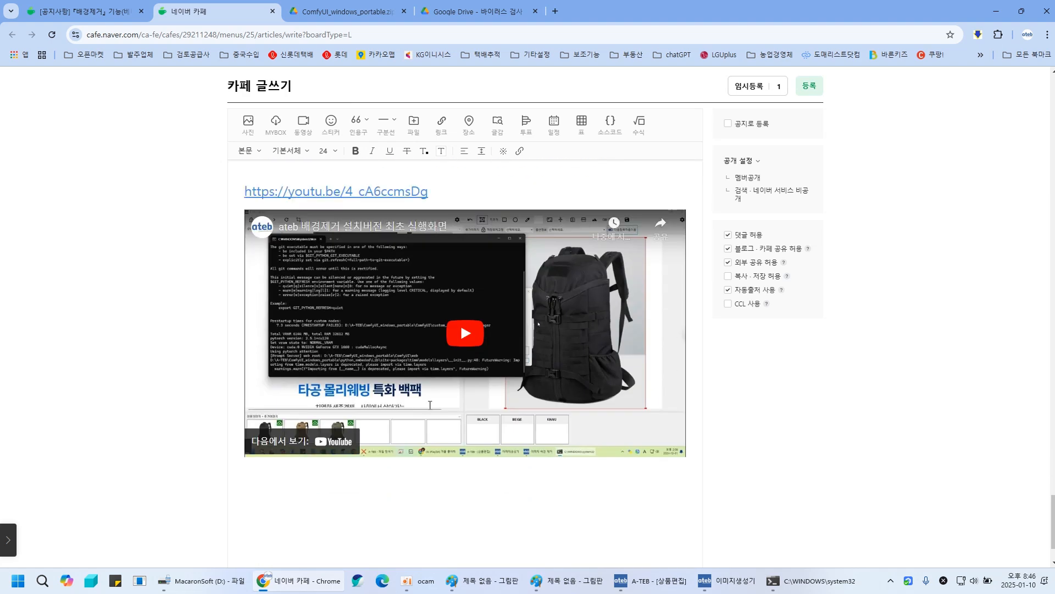
scroll(404, 401, "up", 9)
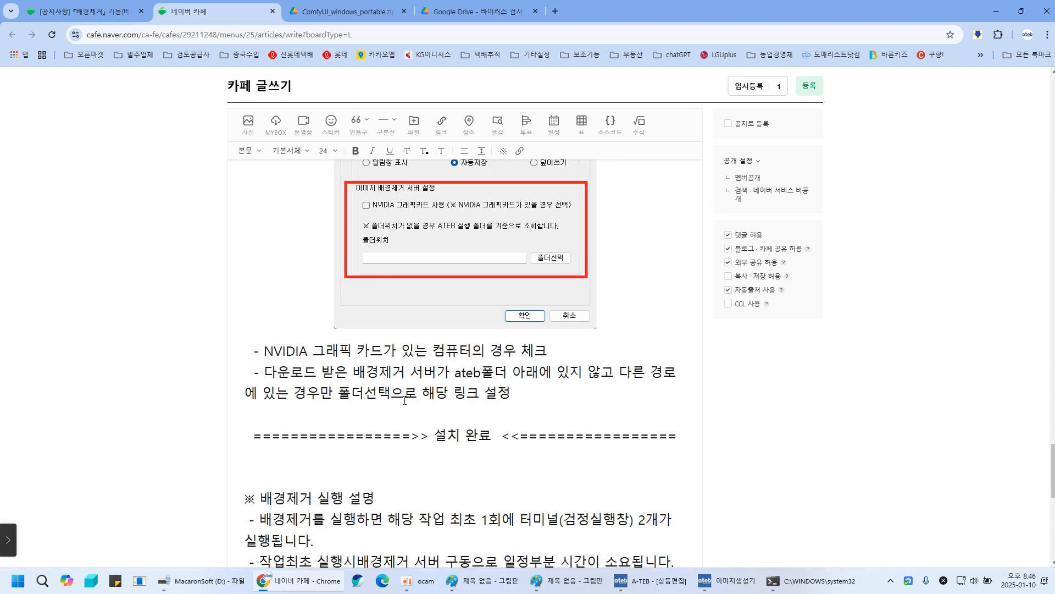
scroll(405, 401, "up", 4)
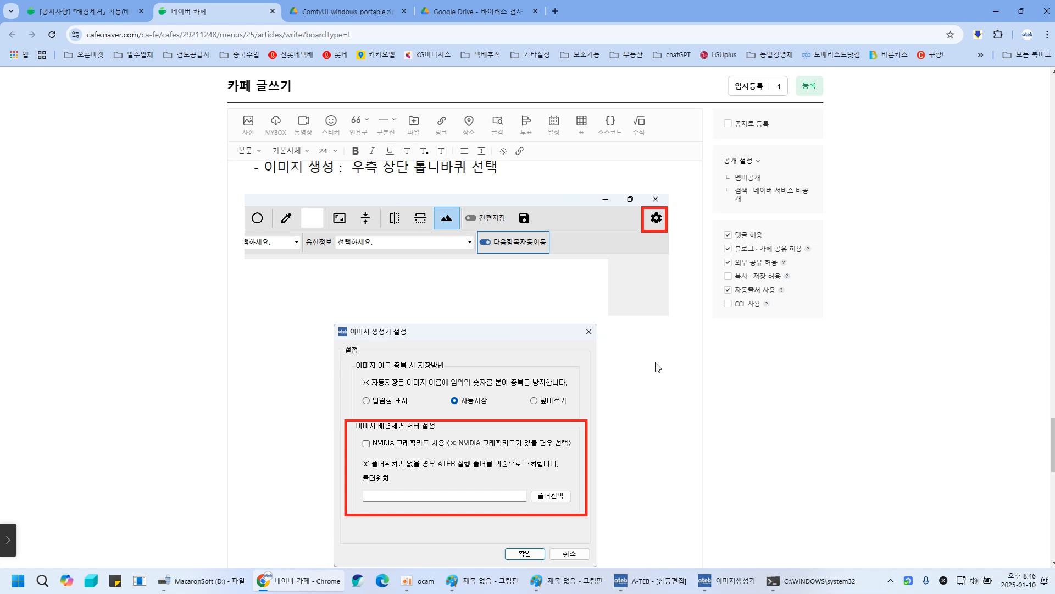
left_click(654, 369)
left_click(265, 370)
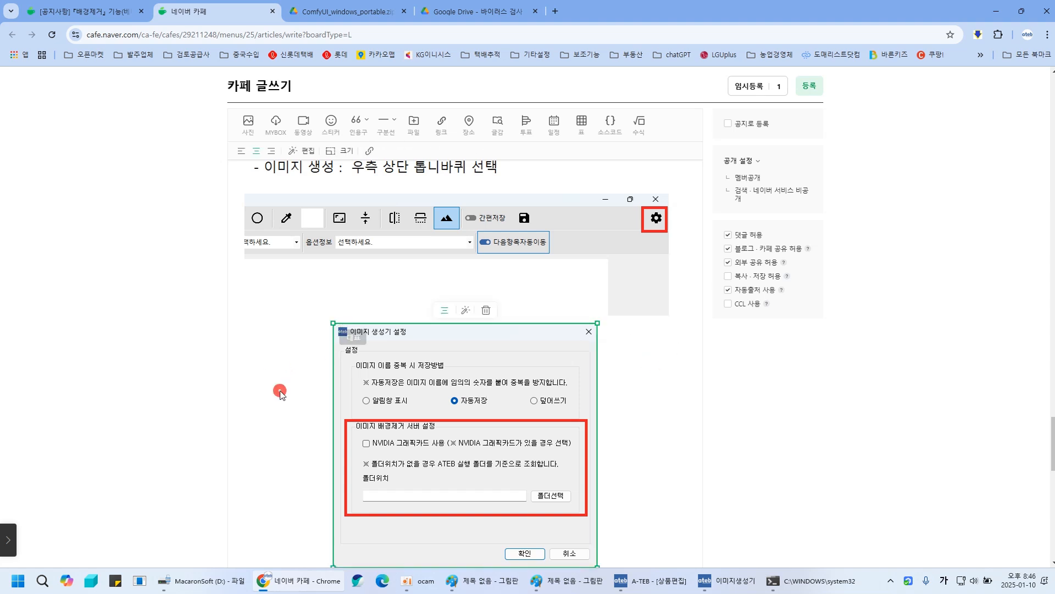
scroll(281, 405, "up", 10)
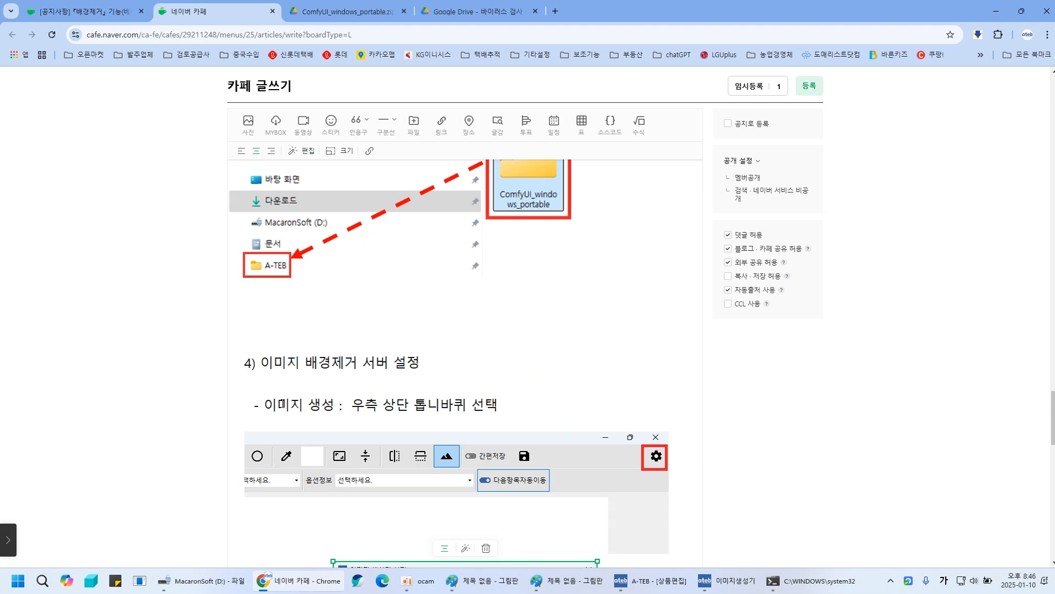